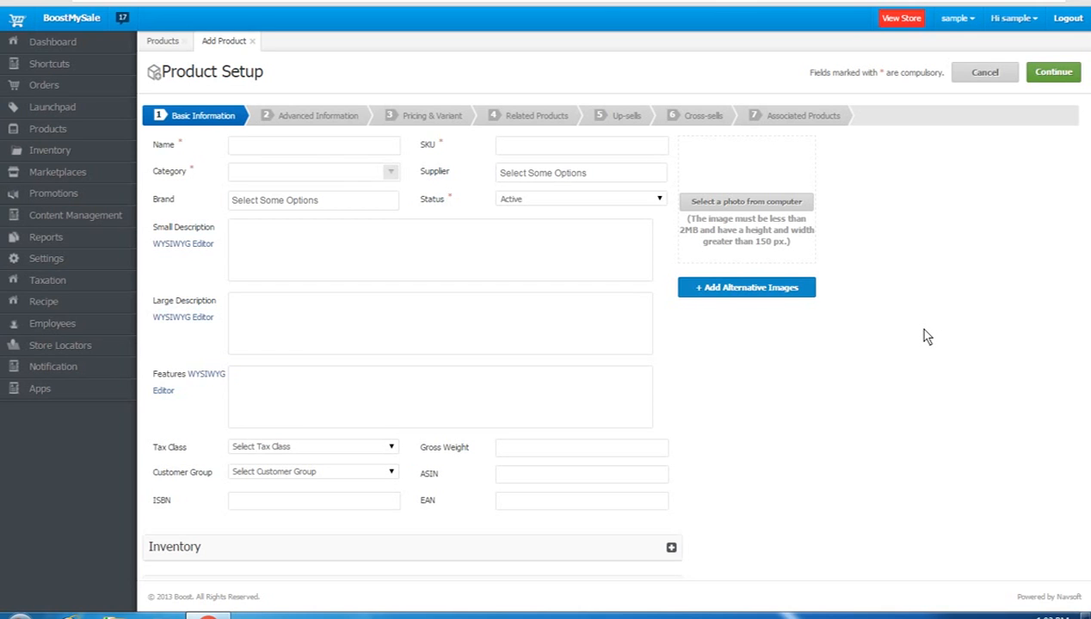
# Enter "borosil 3 in 1 square dish set" as the product name and "bs-sds-3-1" as its SKU
pyautogui.click(278, 151)
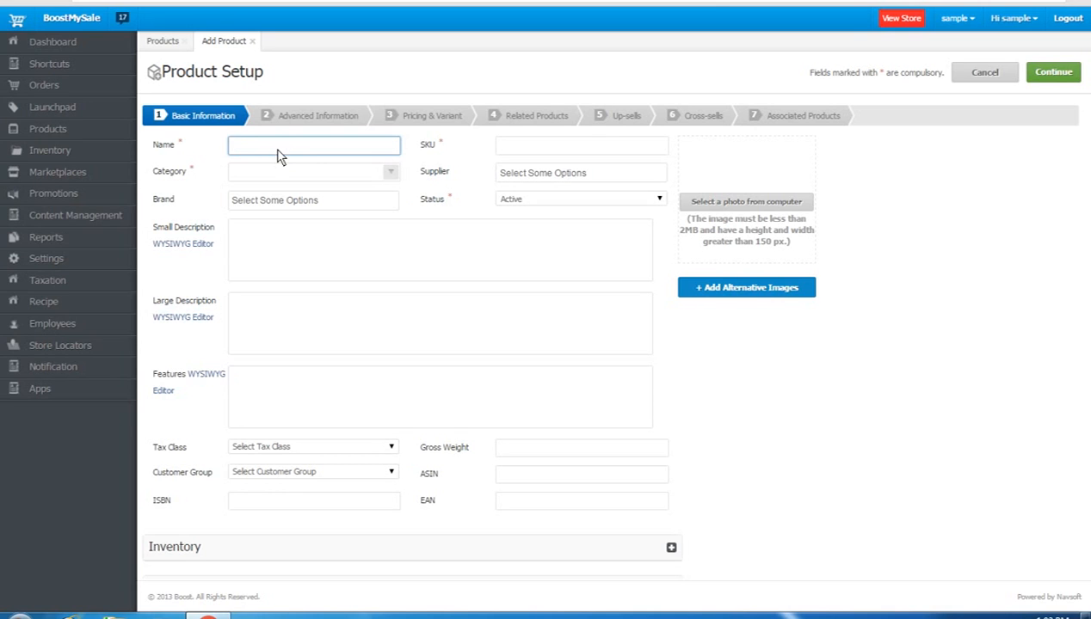
pyautogui.write('borosil 3 in 1 square dish set')
pyautogui.click(531, 150)
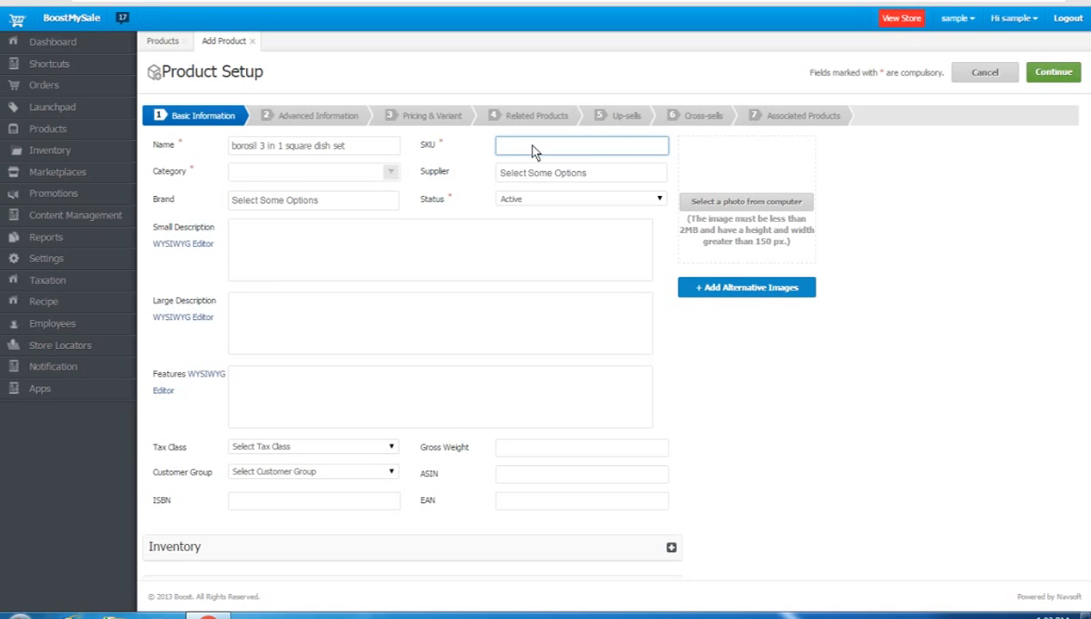
pyautogui.write('bs-sds-3-1')
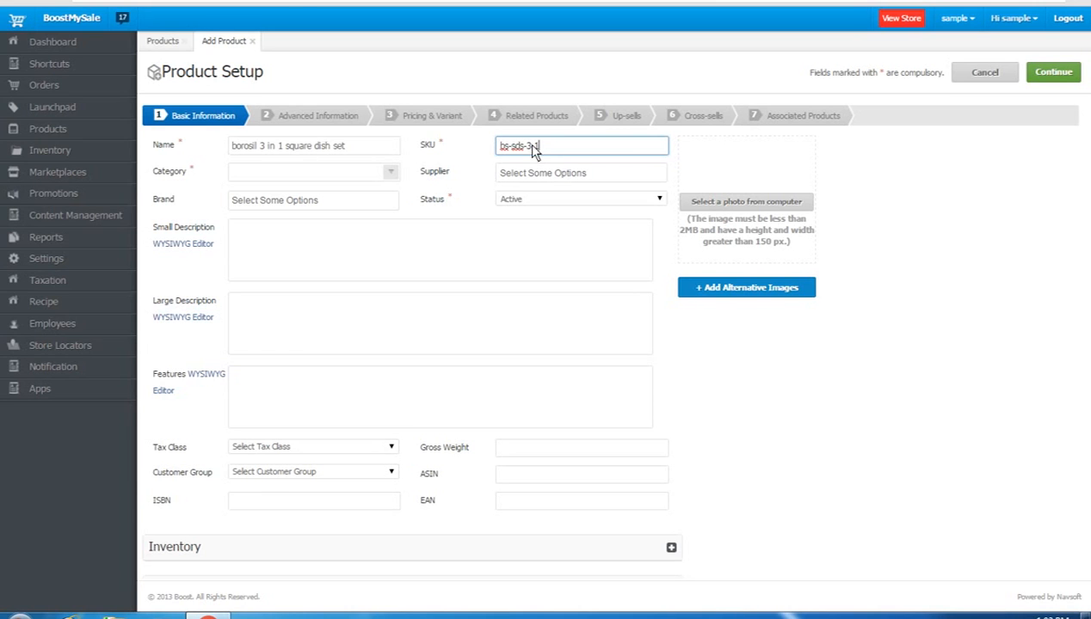
# Open category selection for the product and set the primary category to home with the subcategory kitchen
pyautogui.click(391, 173)
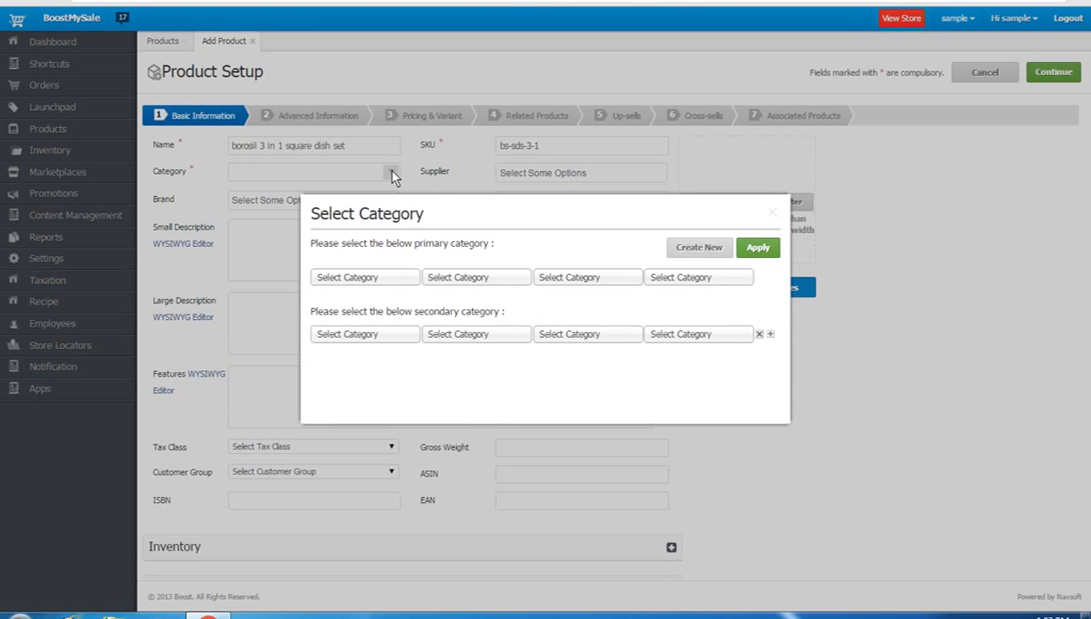
pyautogui.click(393, 278)
pyautogui.write('home')
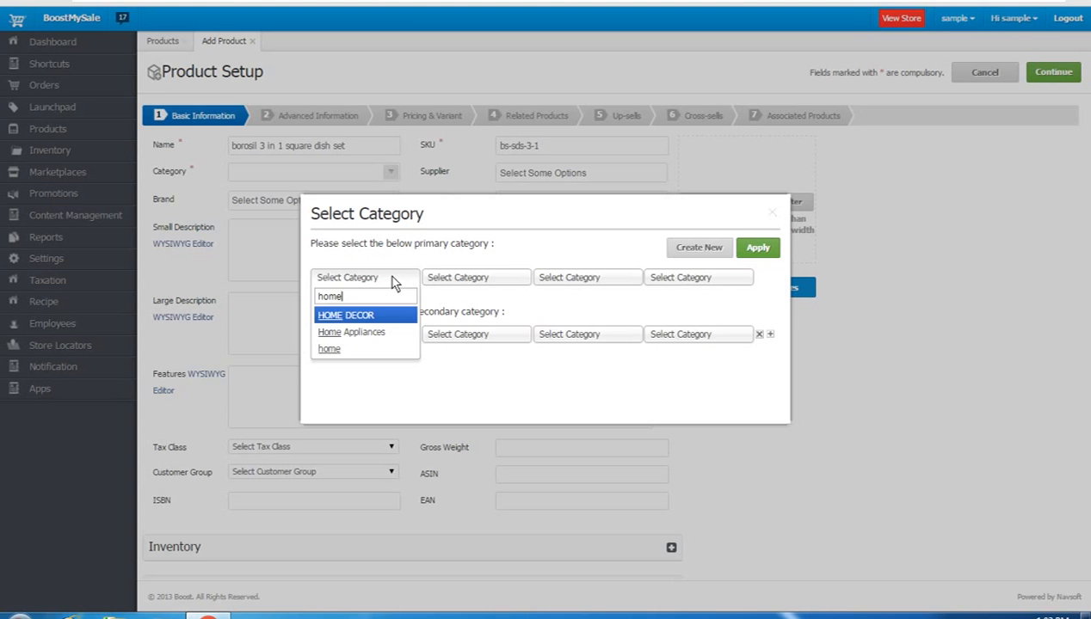
pyautogui.click(330, 347)
pyautogui.click(508, 284)
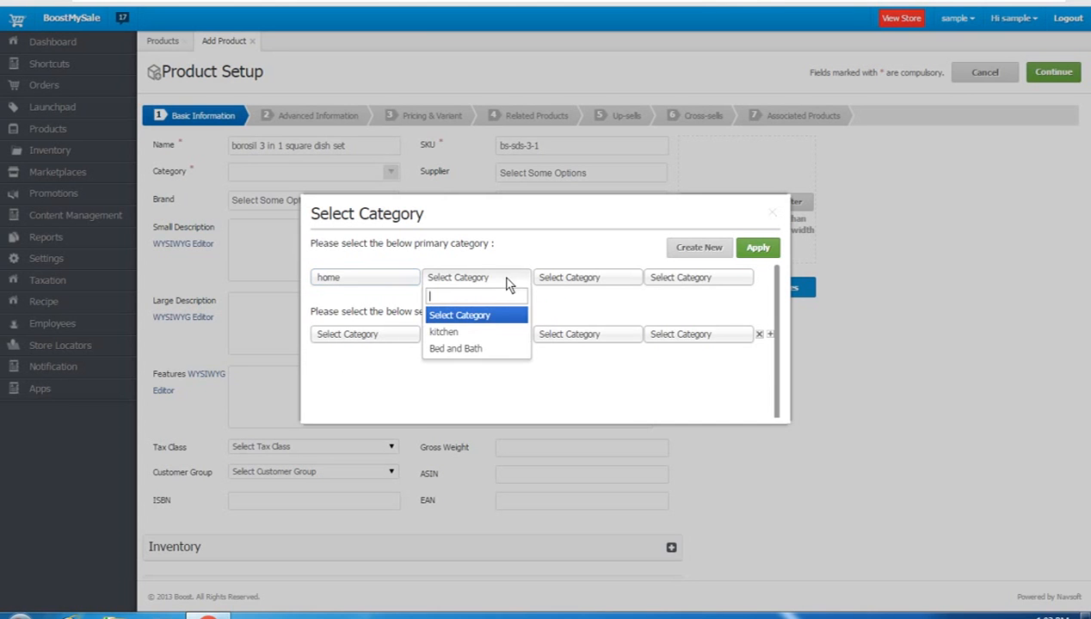
pyautogui.click(499, 330)
# Set the secondary category to home with the subcategory kitchen, and apply the category selection
pyautogui.click(411, 335)
pyautogui.write('home')
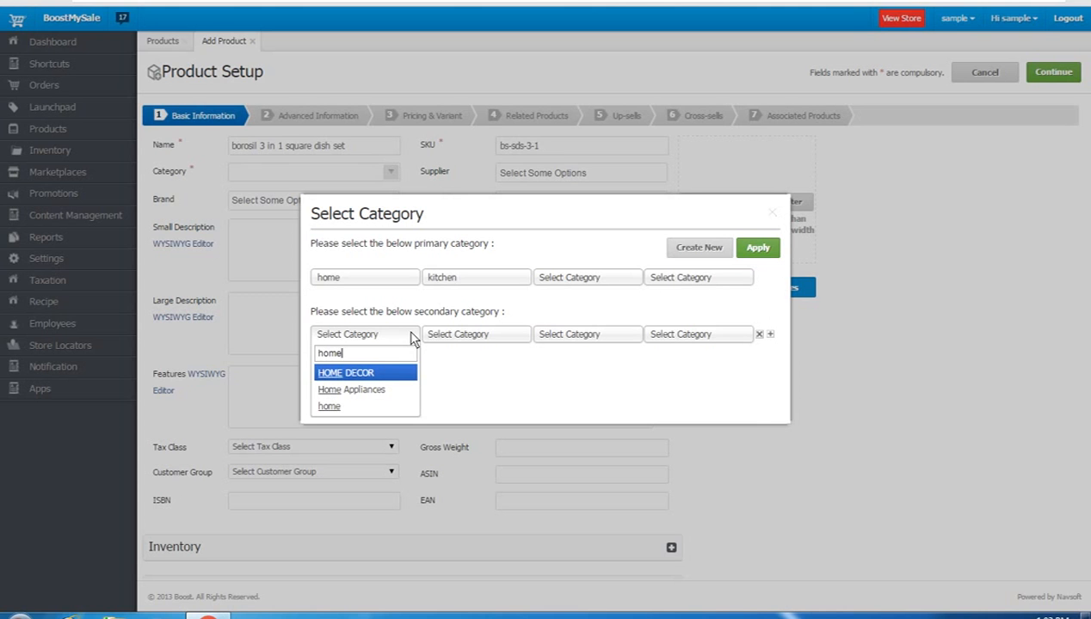
pyautogui.click(353, 407)
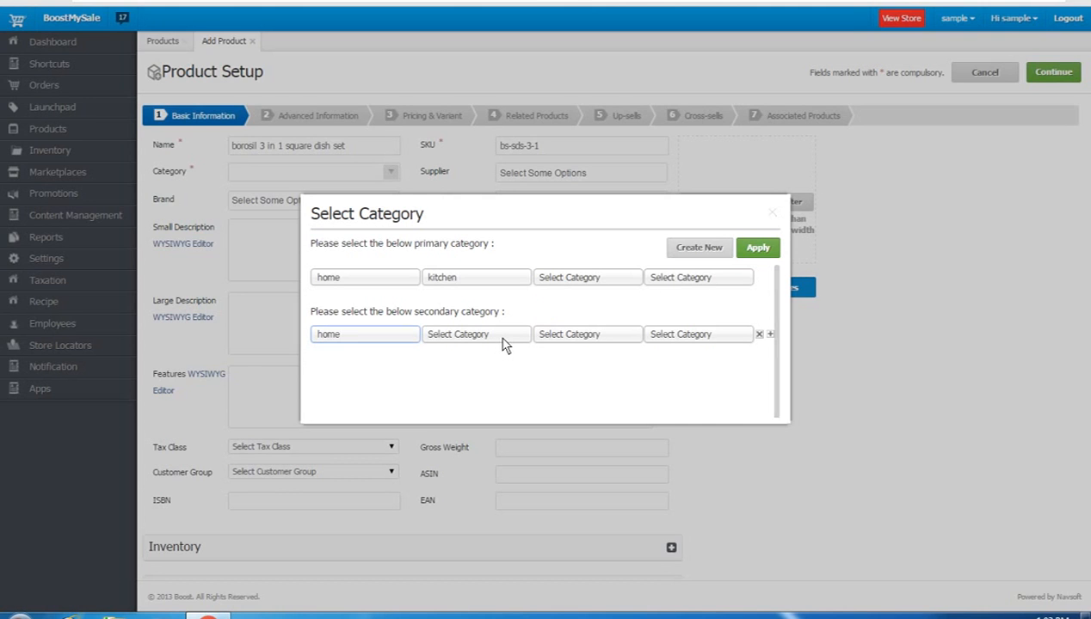
pyautogui.click(506, 344)
pyautogui.click(487, 385)
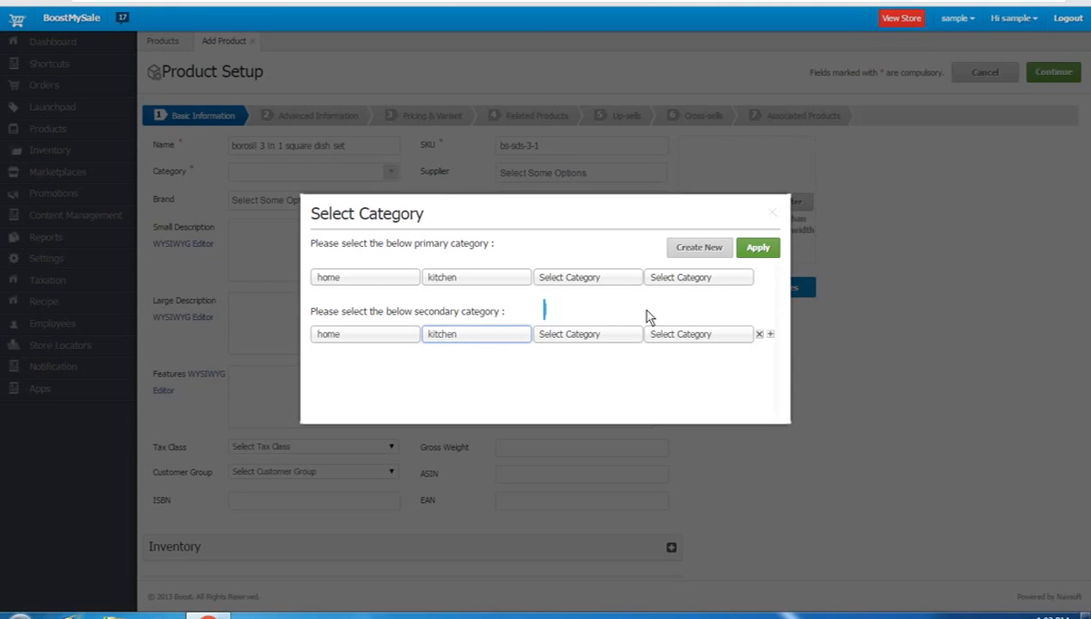
pyautogui.click(758, 249)
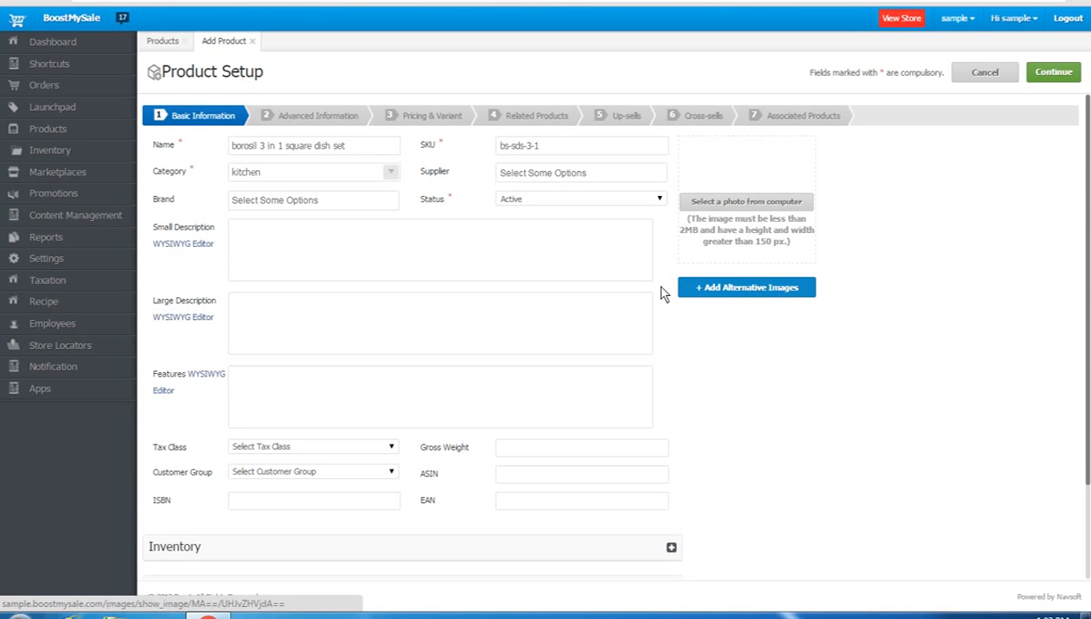
# Set the product's supplier to Diva, brand to Borosil and status to Active
pyautogui.click(543, 176)
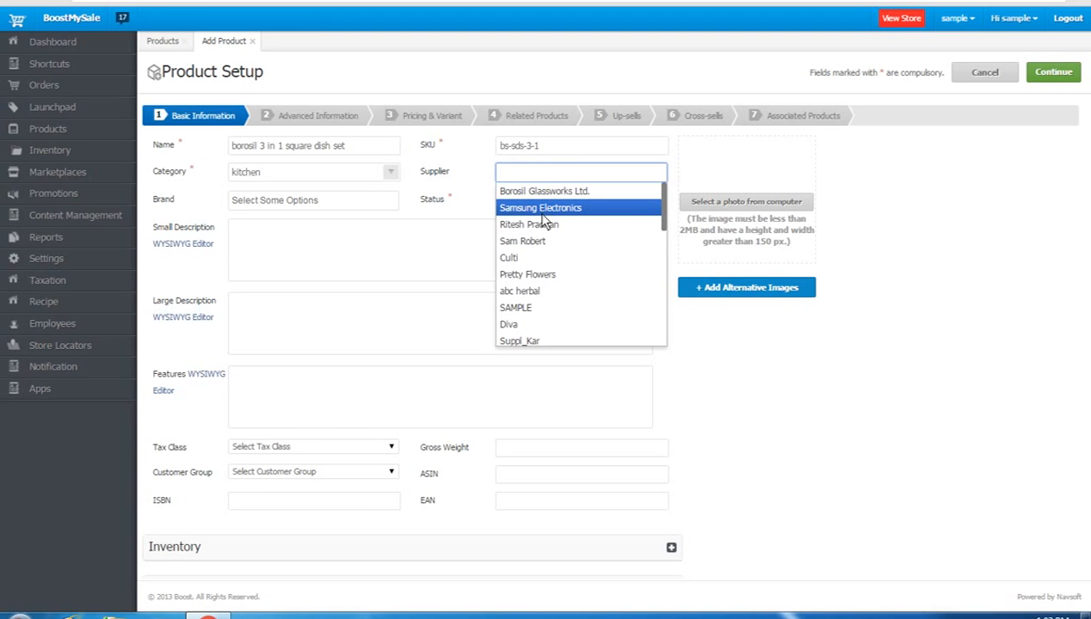
pyautogui.click(545, 325)
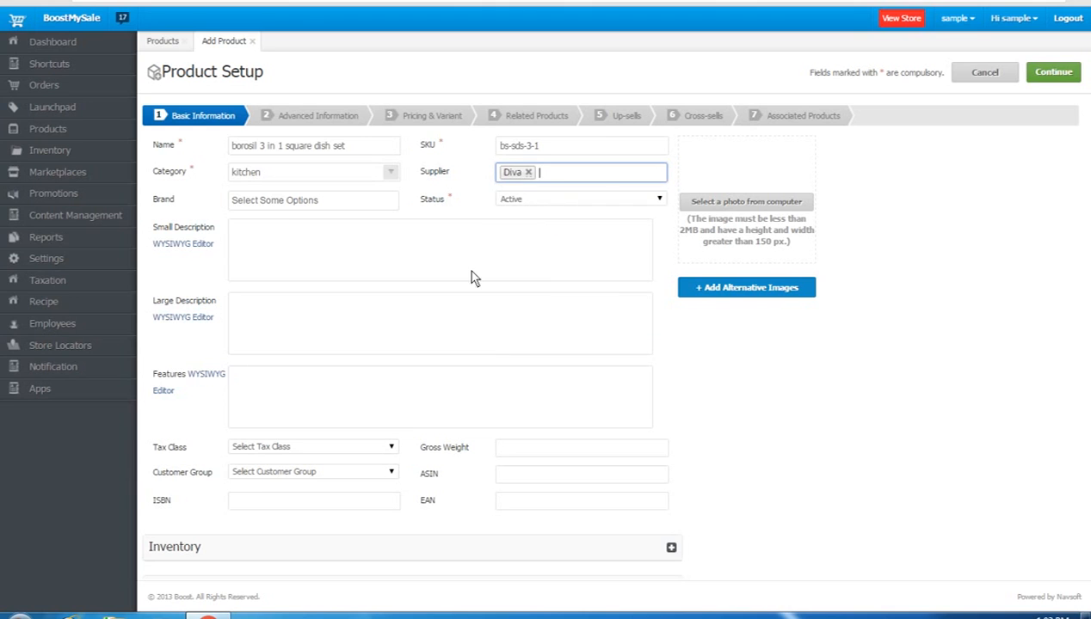
pyautogui.click(291, 207)
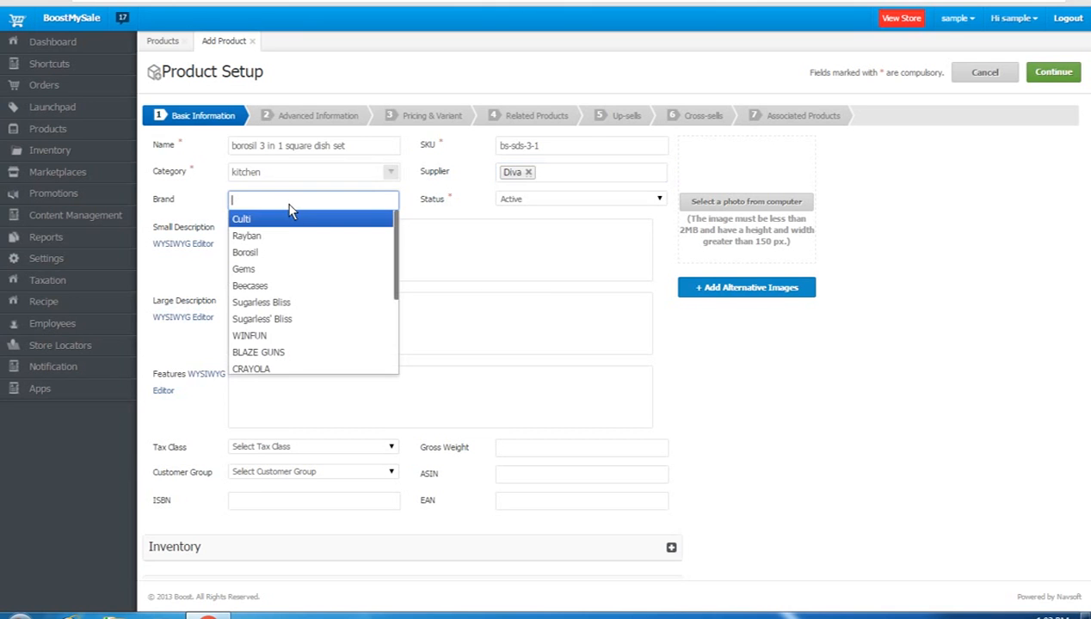
pyautogui.click(290, 252)
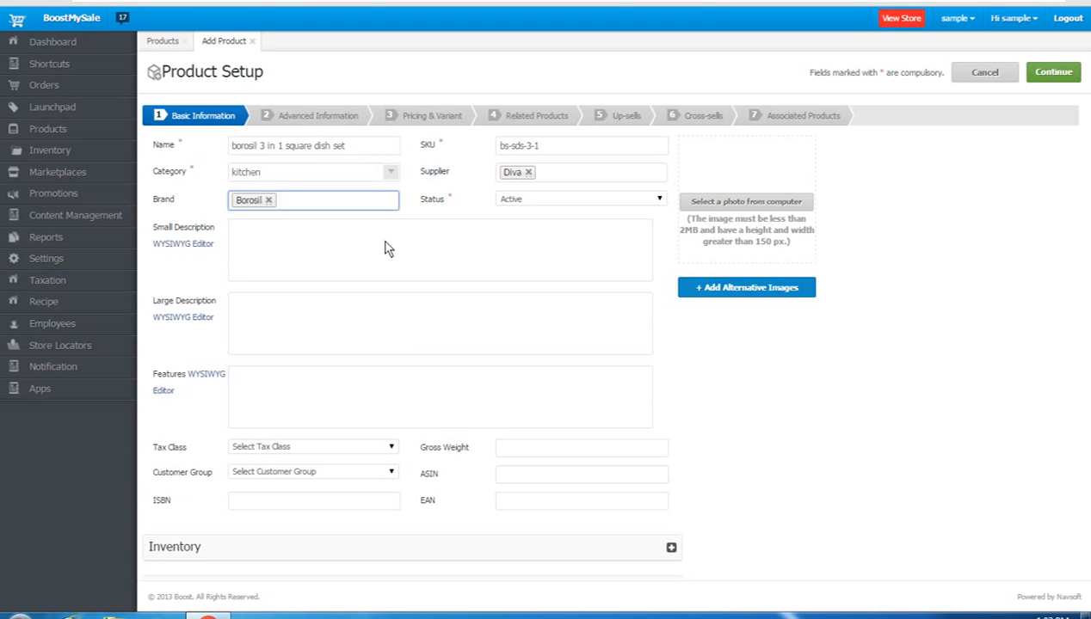
pyautogui.click(545, 203)
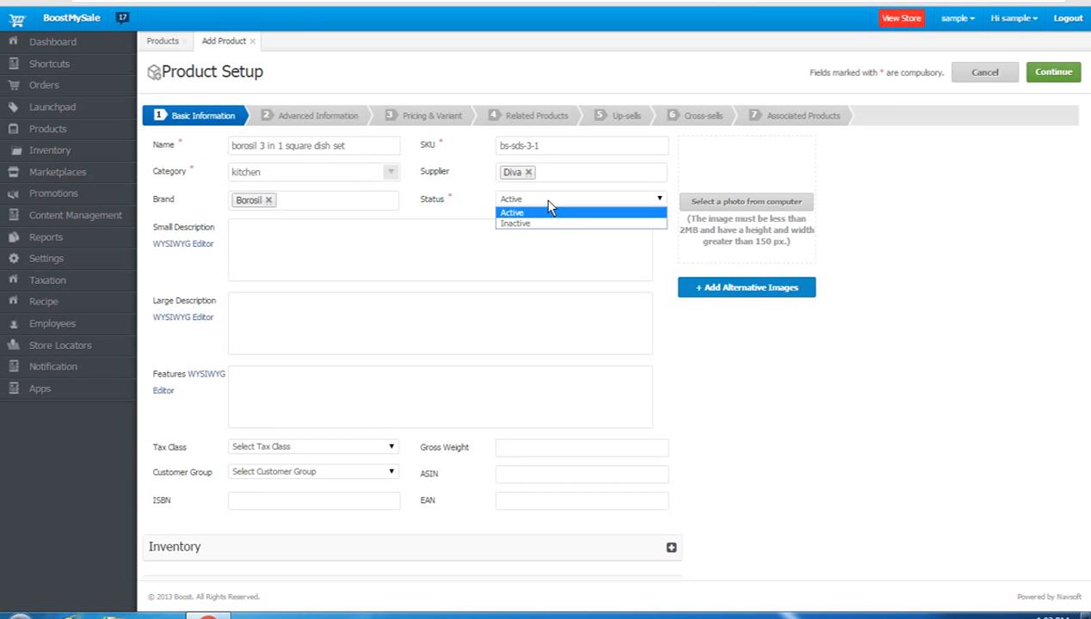
pyautogui.click(547, 211)
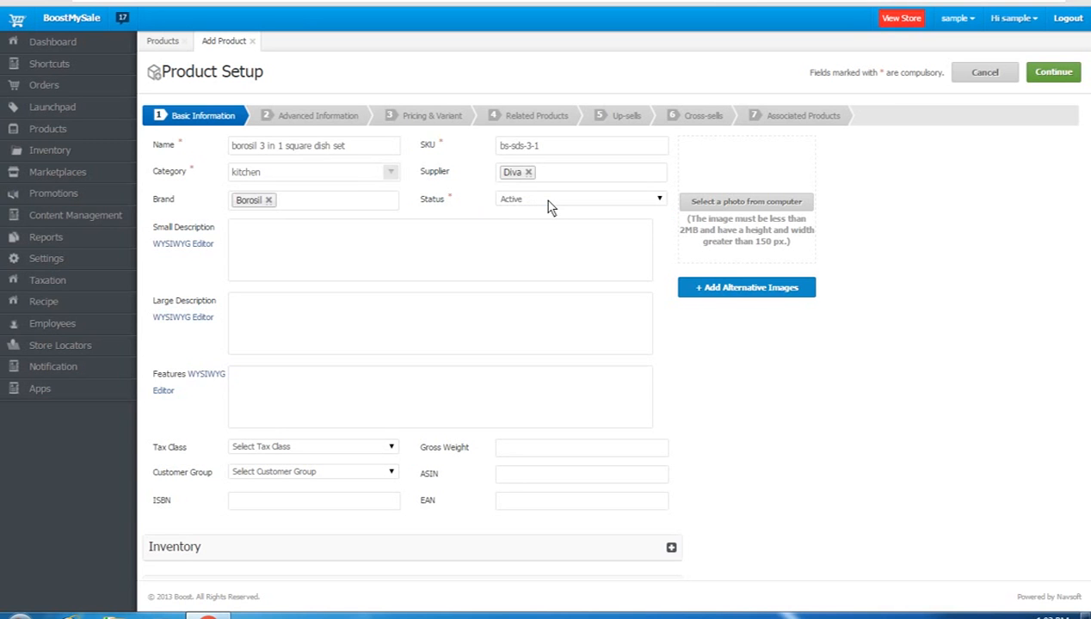
# Upload the JPEG image 41reKa7Il7L from the computer as the product's main photo
pyautogui.click(756, 206)
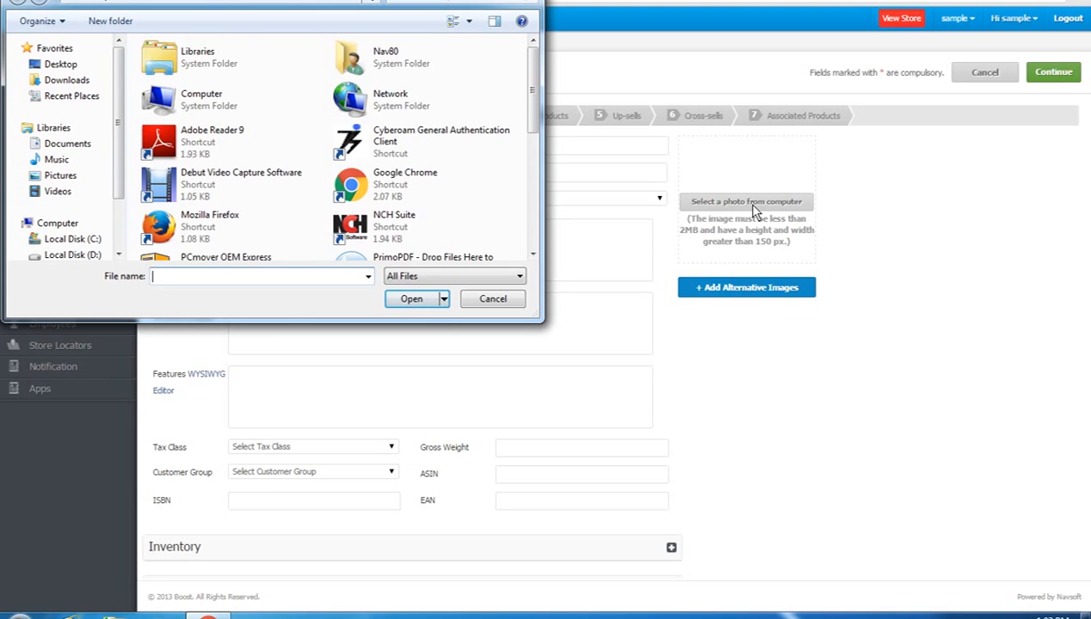
pyautogui.moveTo(532, 88); pyautogui.dragTo(533, 153)
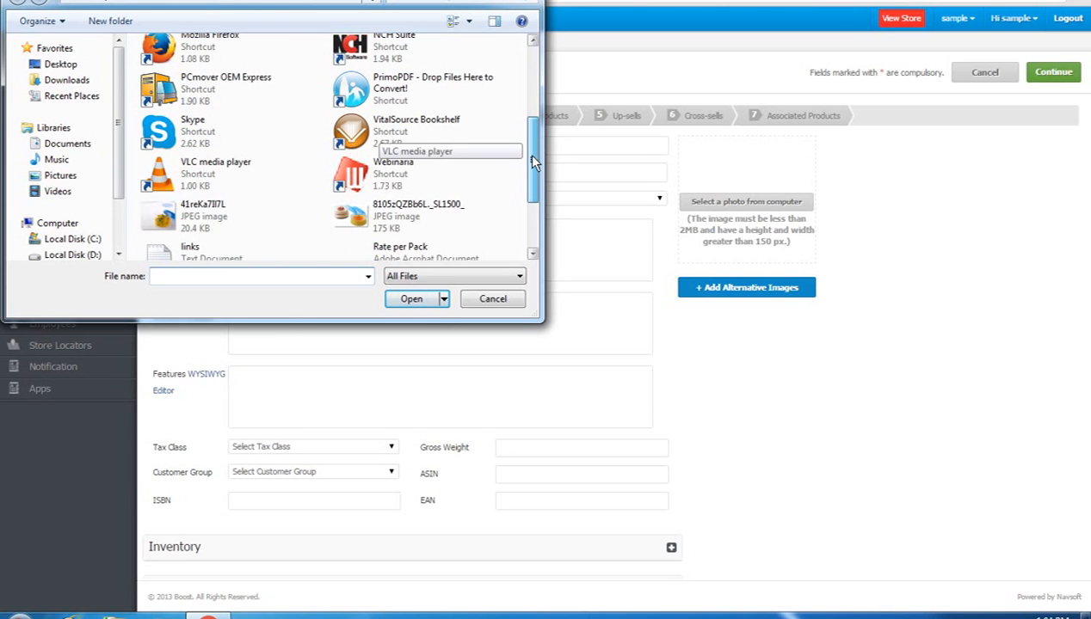
pyautogui.click(211, 231)
pyautogui.click(404, 298)
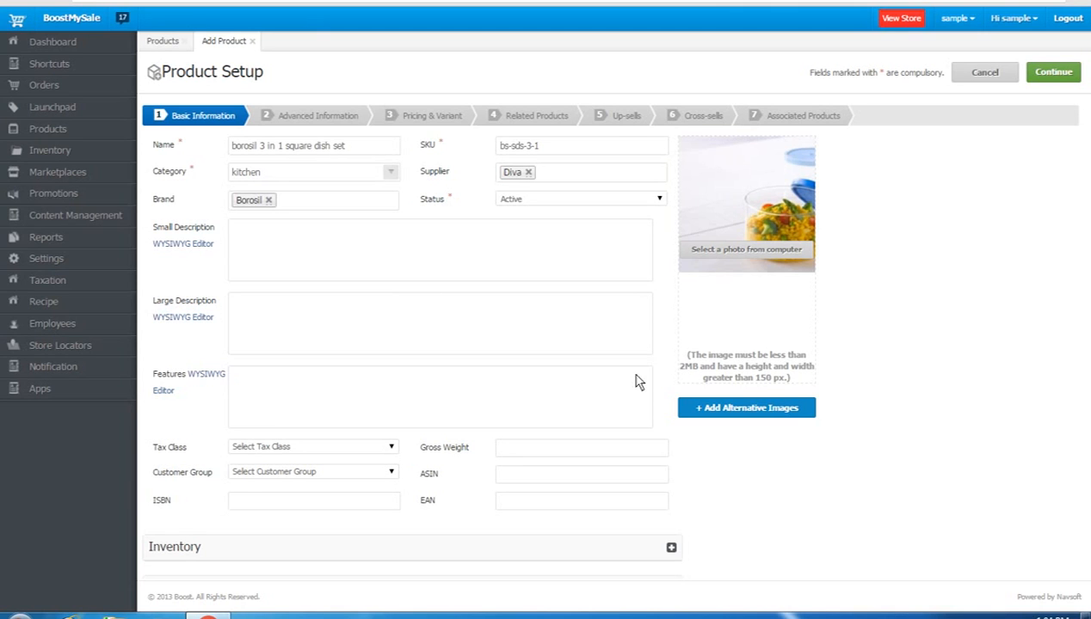
# Add the JPEG image 8105zQZBb6L._SL1500_ from the computer as an alternative product image and confirm the upload
pyautogui.click(761, 411)
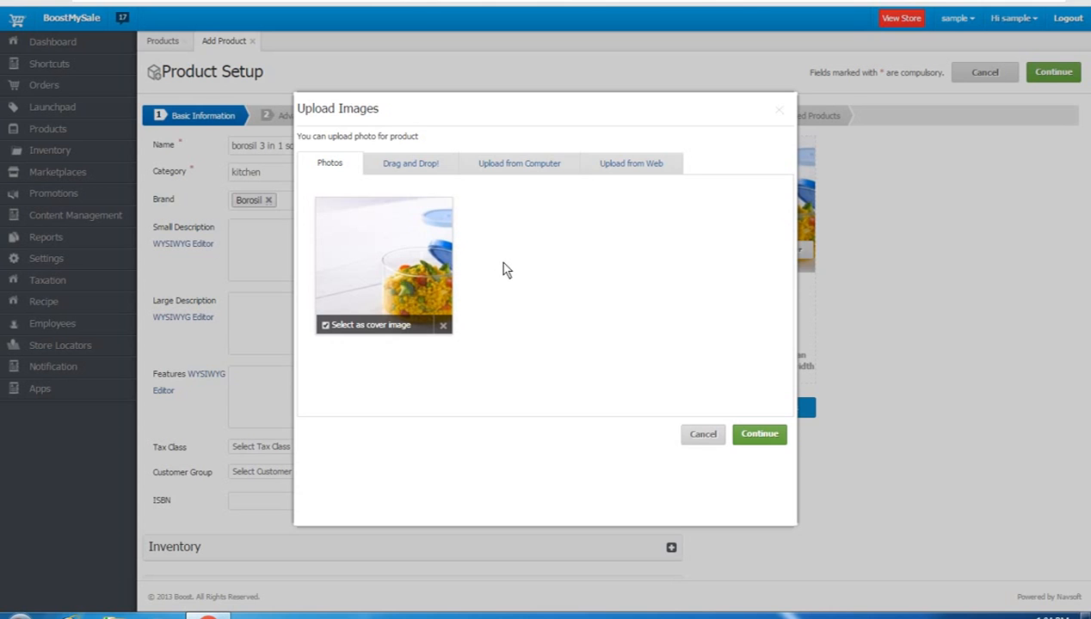
pyautogui.click(533, 170)
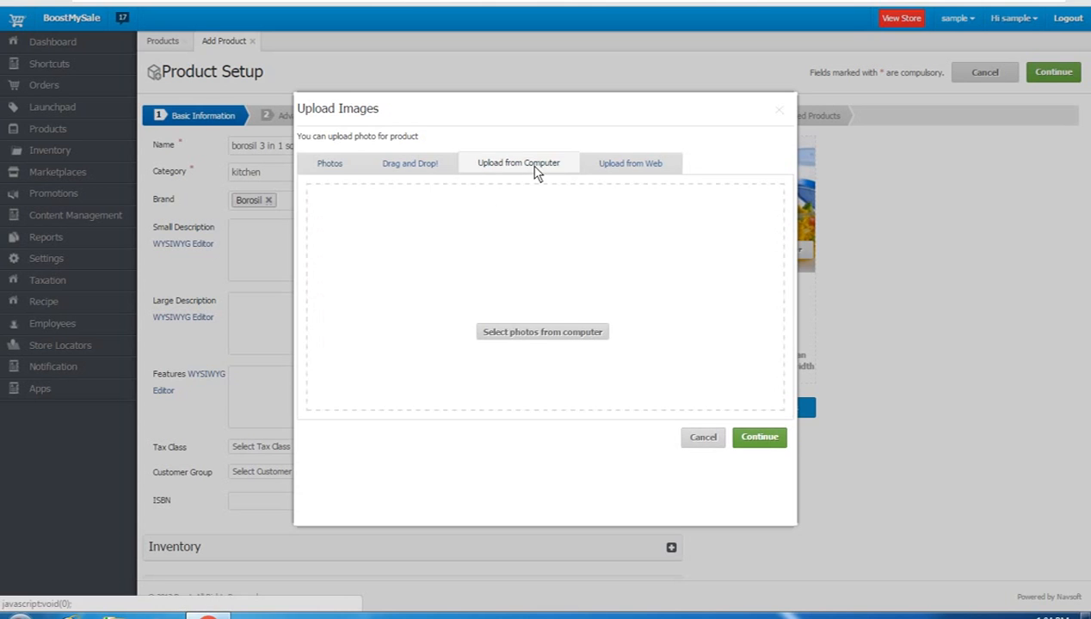
pyautogui.click(568, 328)
pyautogui.moveTo(533, 107); pyautogui.dragTo(532, 181)
pyautogui.doubleClick(475, 222)
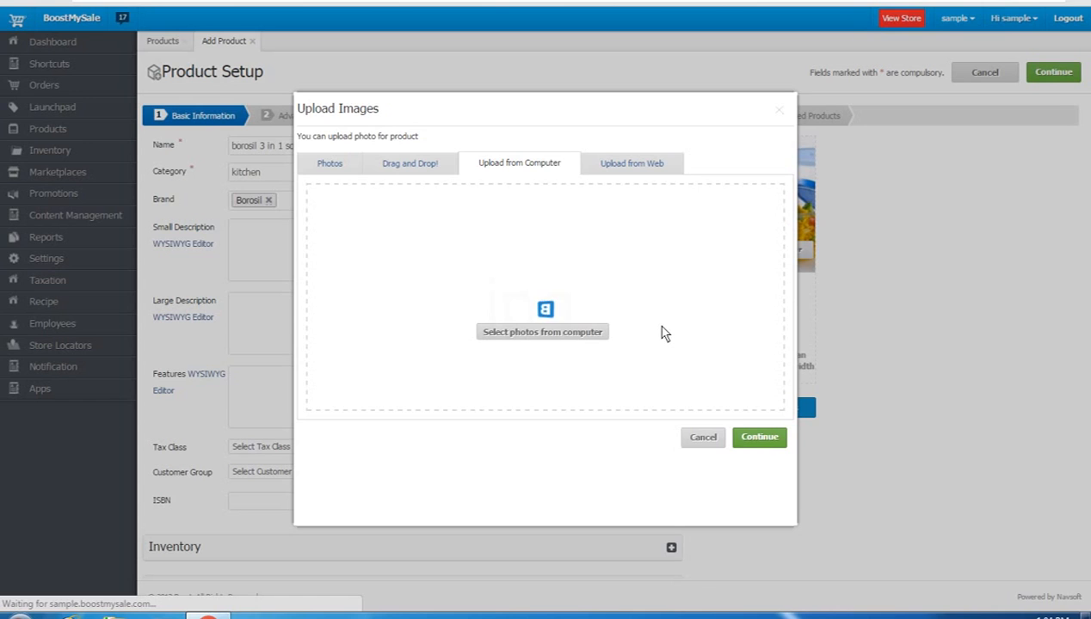
pyautogui.click(752, 436)
# Enter "famous for high quality and performance" as the product's small description
pyautogui.click(398, 269)
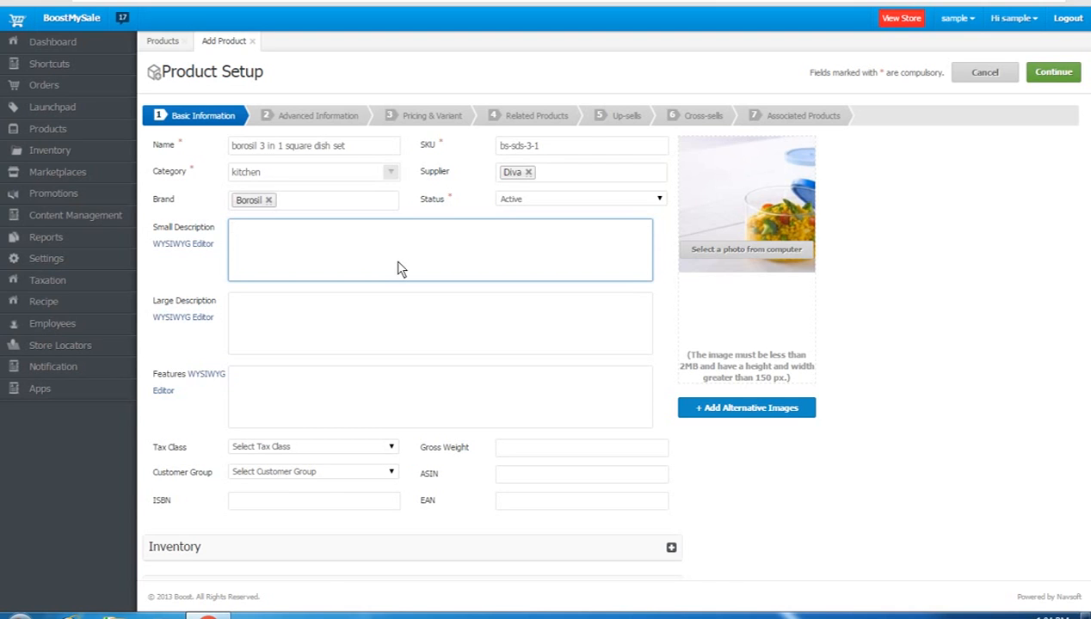
pyautogui.write('famous for high quality ')
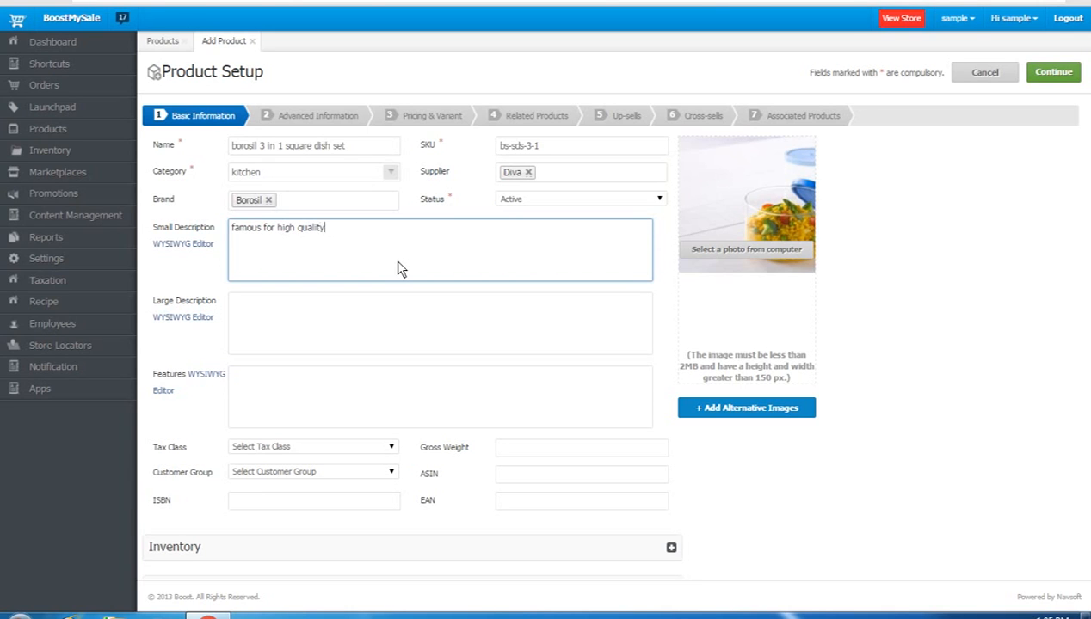
pyautogui.write('and performance')
# Write and save the large description "borosil new range of 3 in 1 are the ultimate in convenience." using its WYSIWYG editor
pyautogui.click(375, 327)
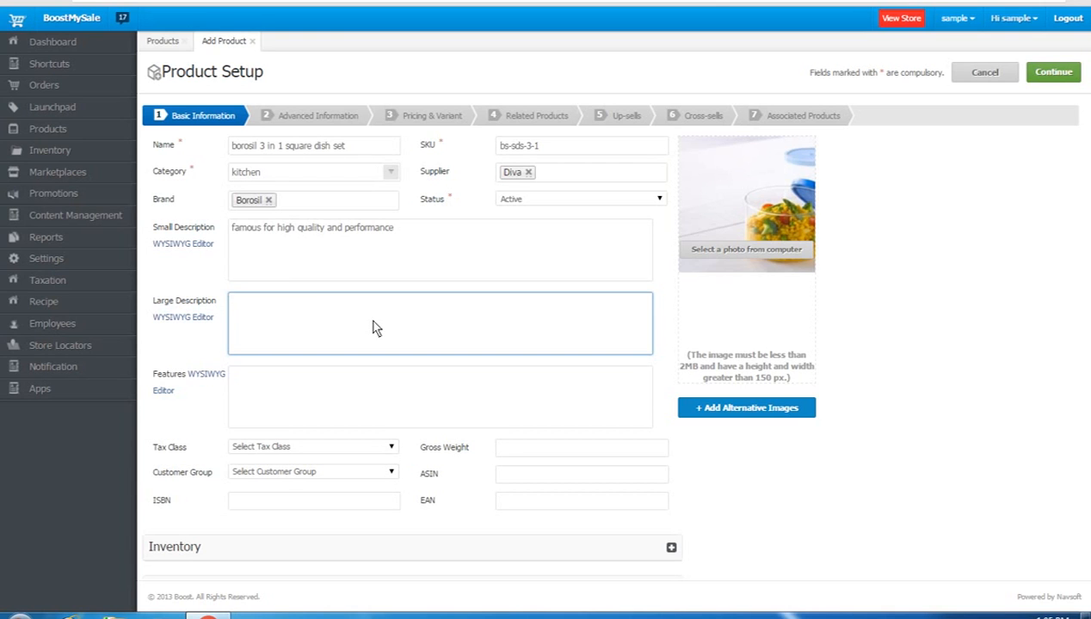
pyautogui.click(203, 318)
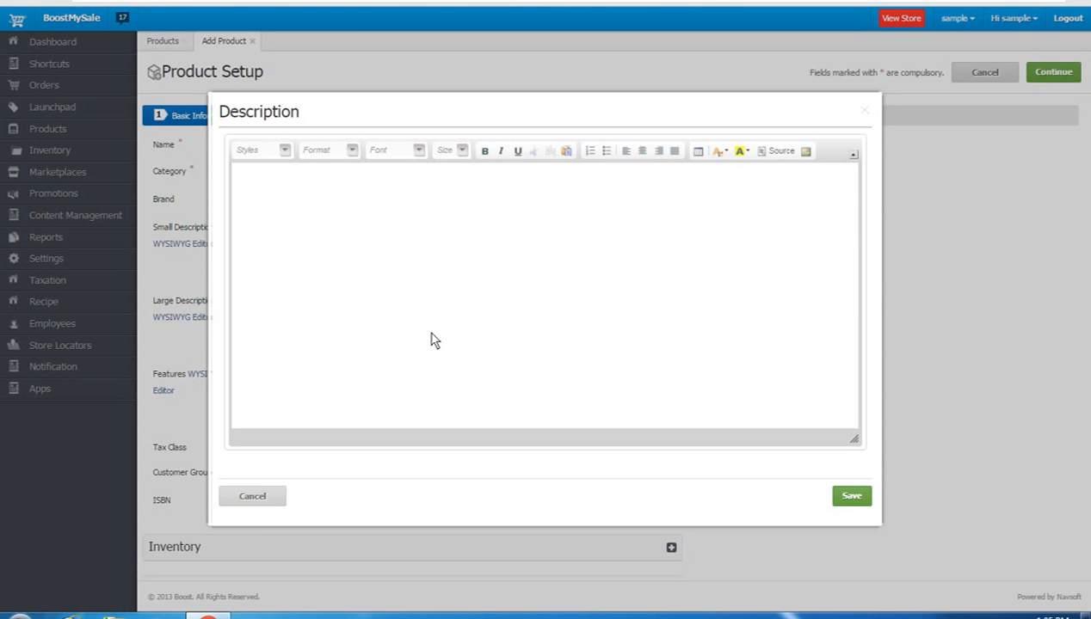
pyautogui.click(434, 340)
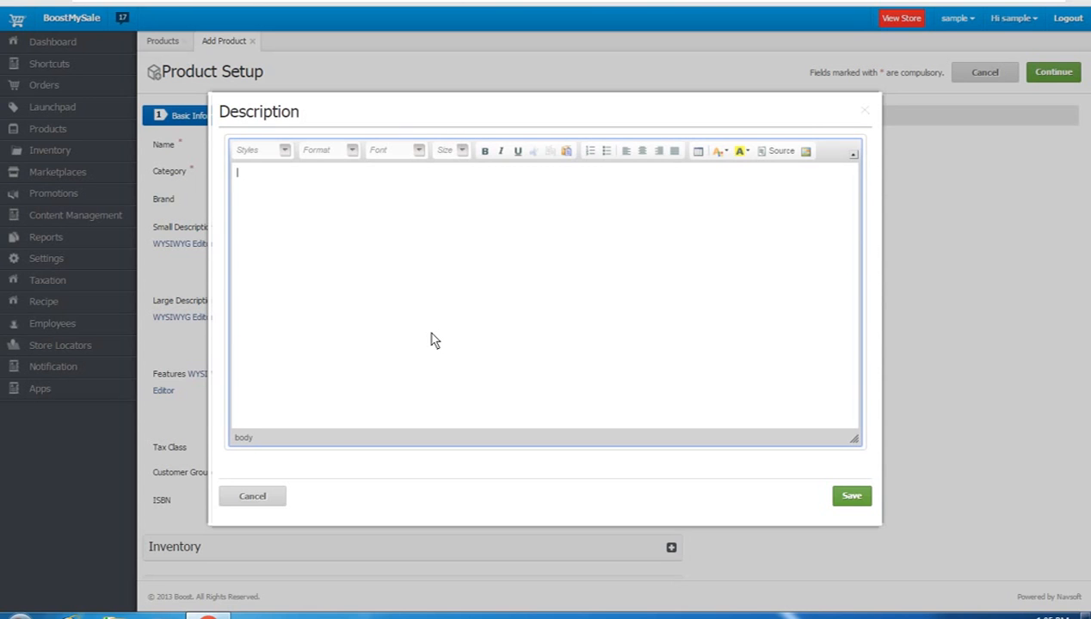
pyautogui.write('borosil new range of 3 in 1 are th')
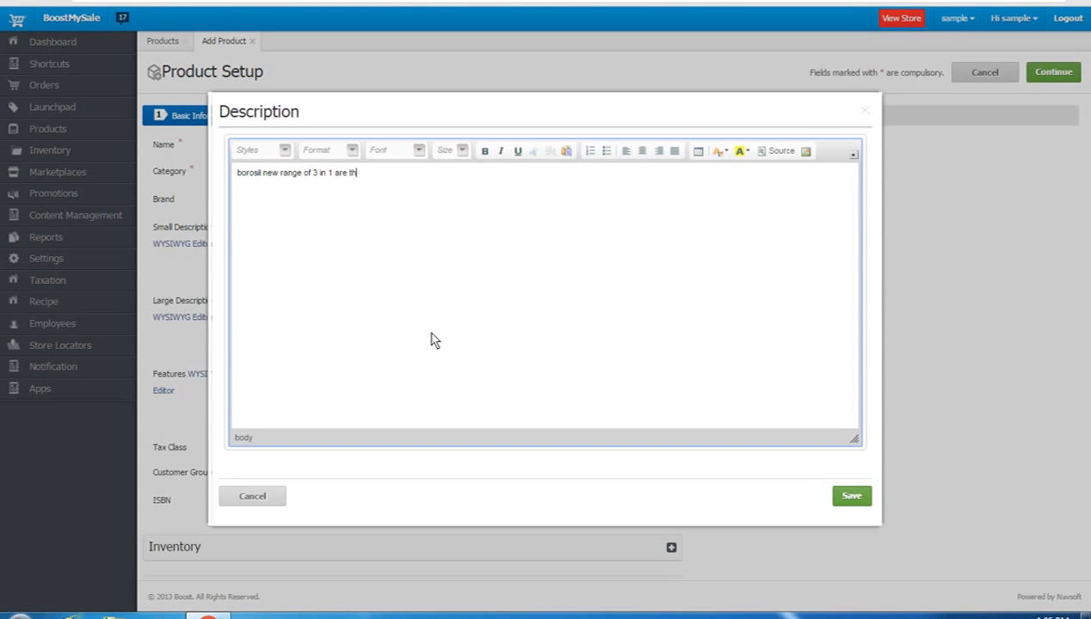
pyautogui.write('e ultimate in convenience.')
pyautogui.click(854, 499)
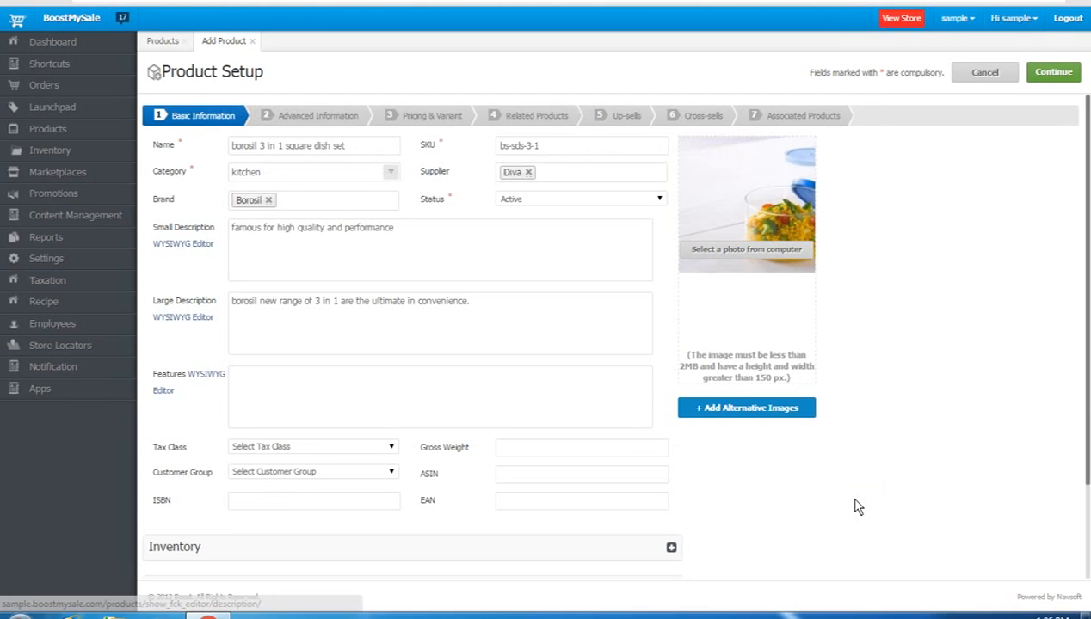
# Enter "made of borosillicate glass" as the product's features and set the tax class to Vat 5 %-Dyna
pyautogui.click(300, 396)
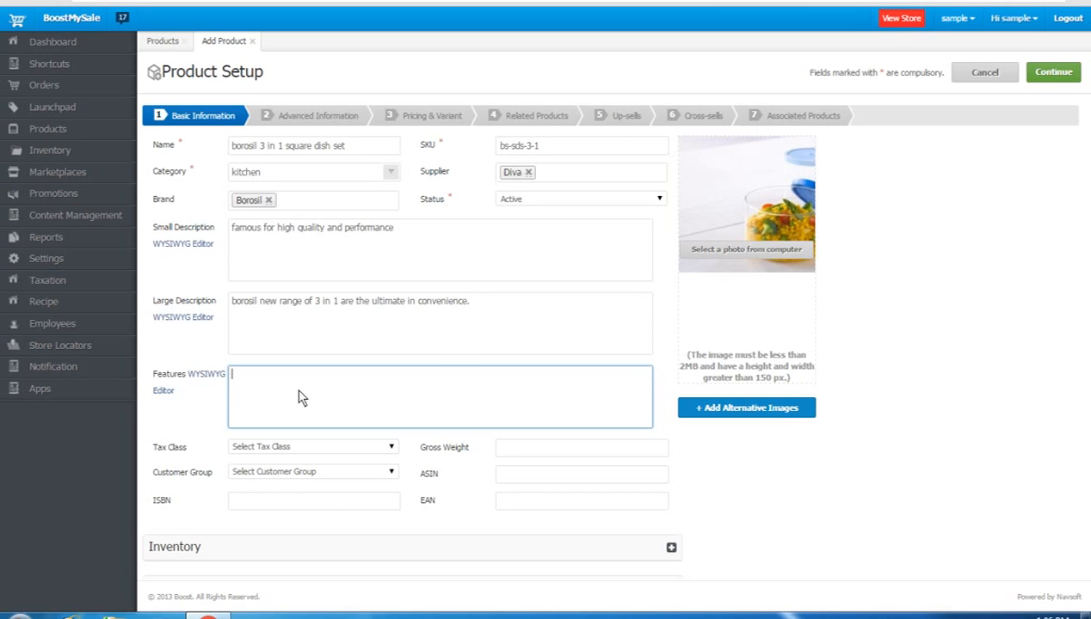
pyautogui.write('made of borosillicate glass')
pyautogui.click(317, 447)
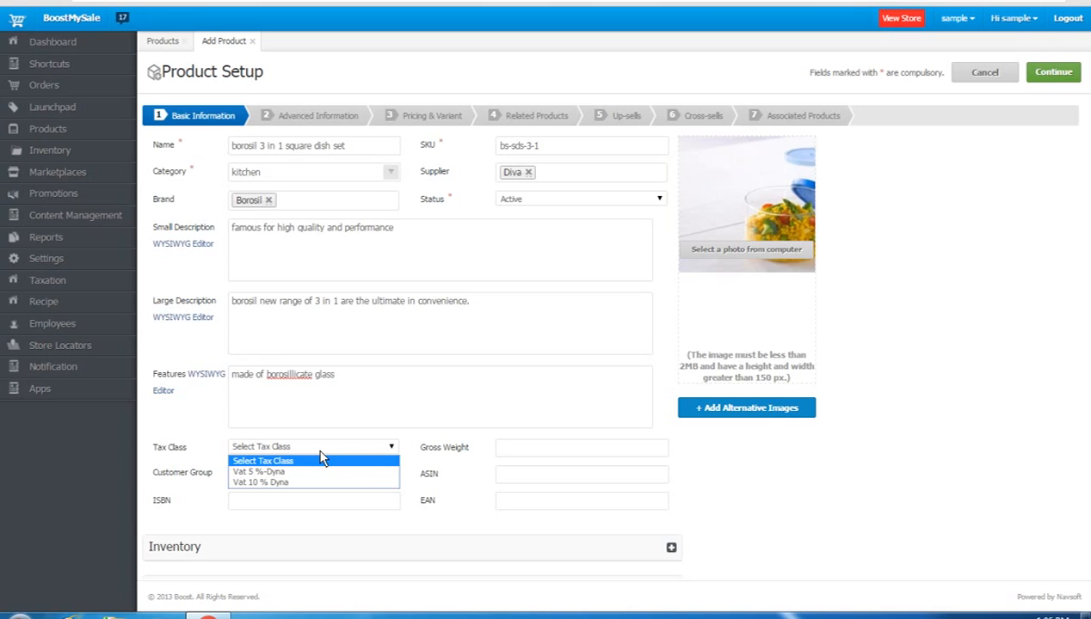
pyautogui.click(315, 471)
# Set the gross weight to "450 grams" and the customer group to Registered
pyautogui.click(512, 451)
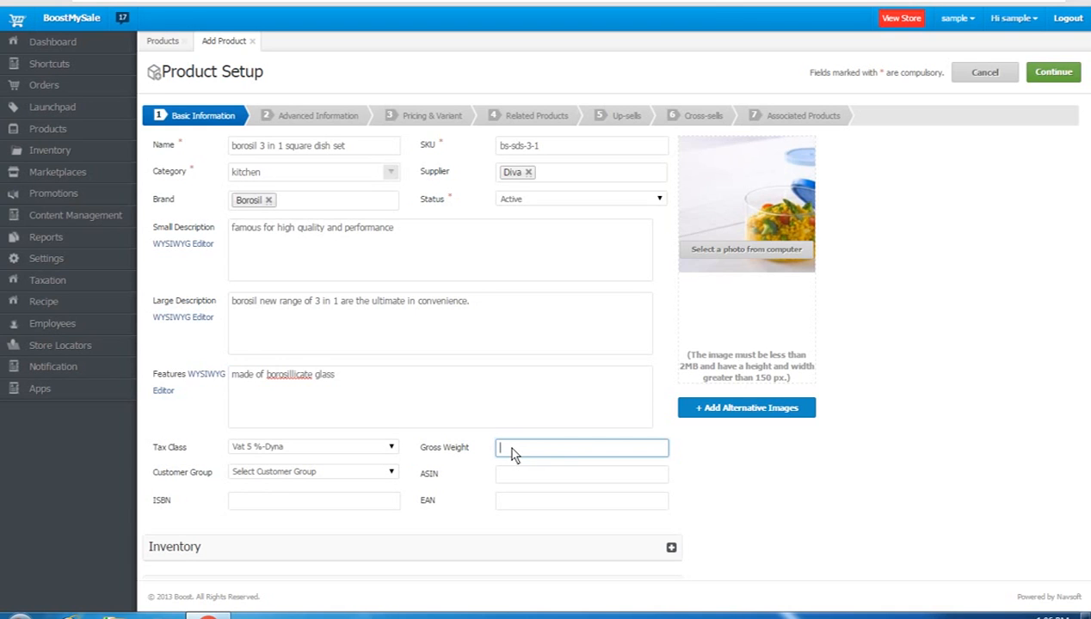
pyautogui.write('450 grams')
pyautogui.click(376, 475)
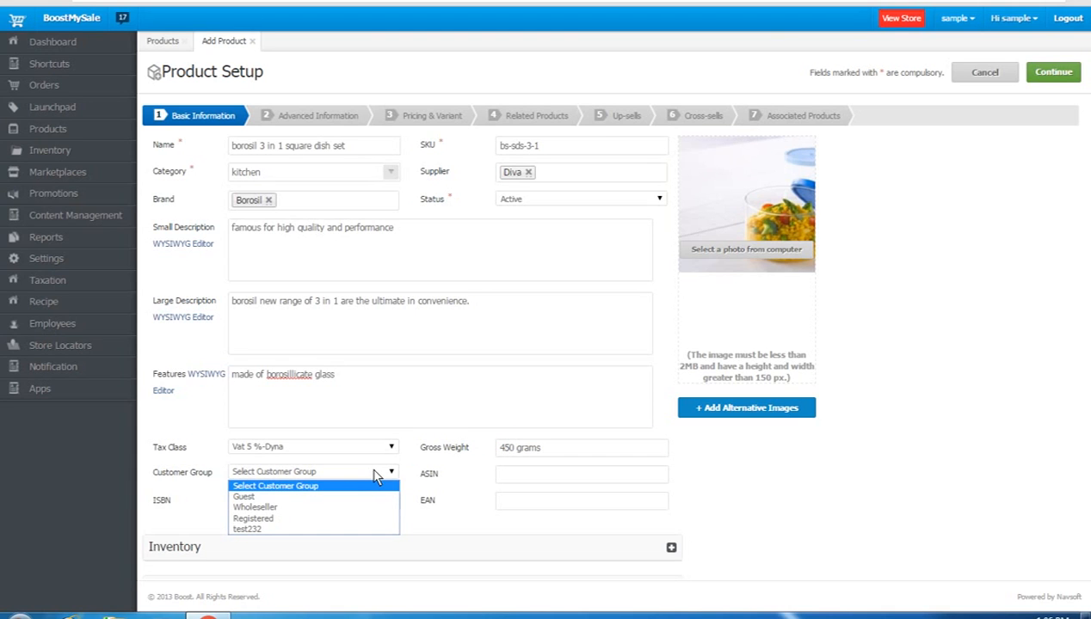
pyautogui.click(312, 519)
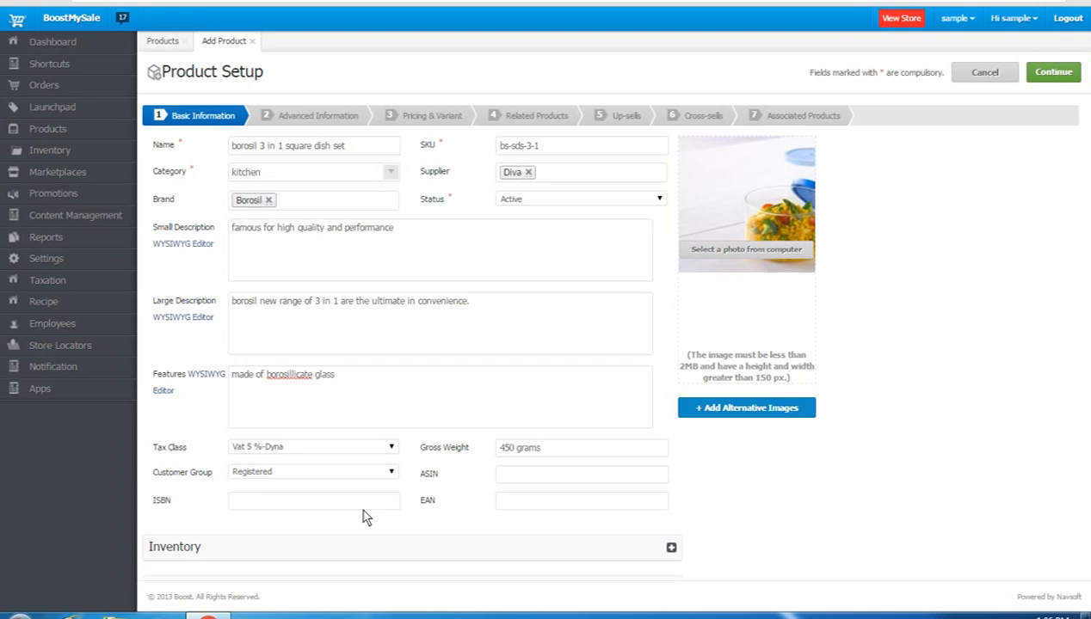
# Enter "qwe1234567" as the product's ASIN and "rttyg456434ff4" as its EAN, leaving the ISBN empty
pyautogui.click(529, 481)
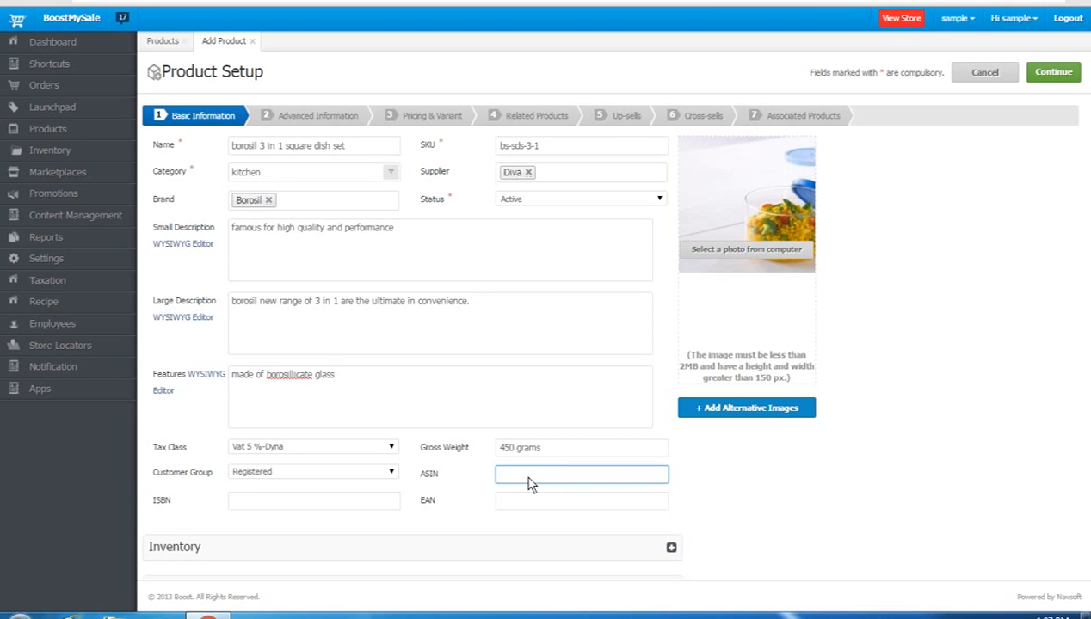
pyautogui.write('qwe1234567')
pyautogui.click(241, 508)
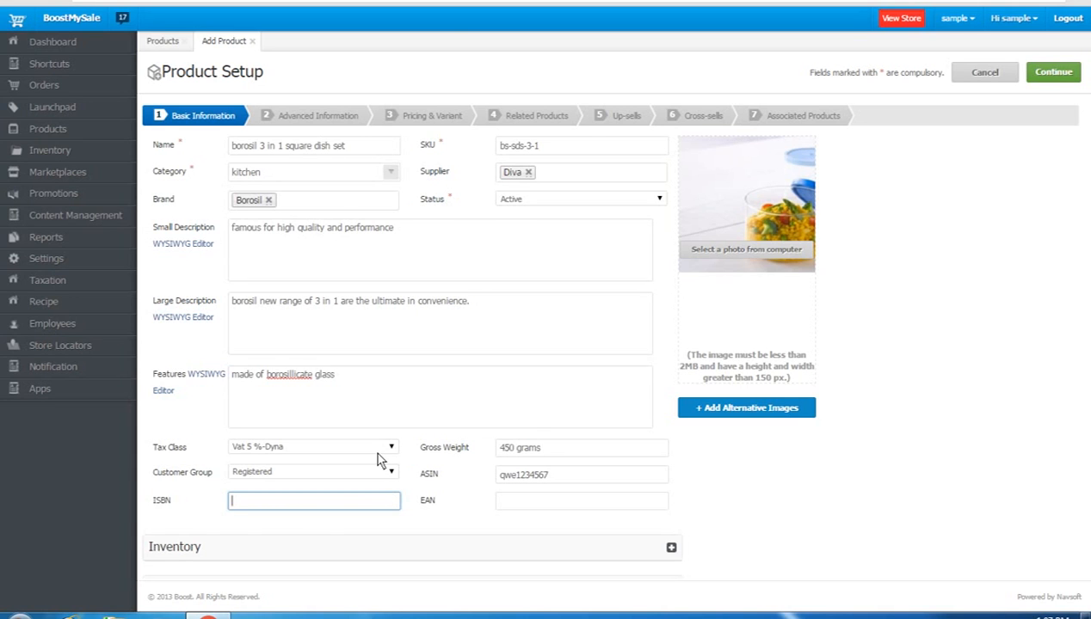
pyautogui.scroll(-1, 386, 446)
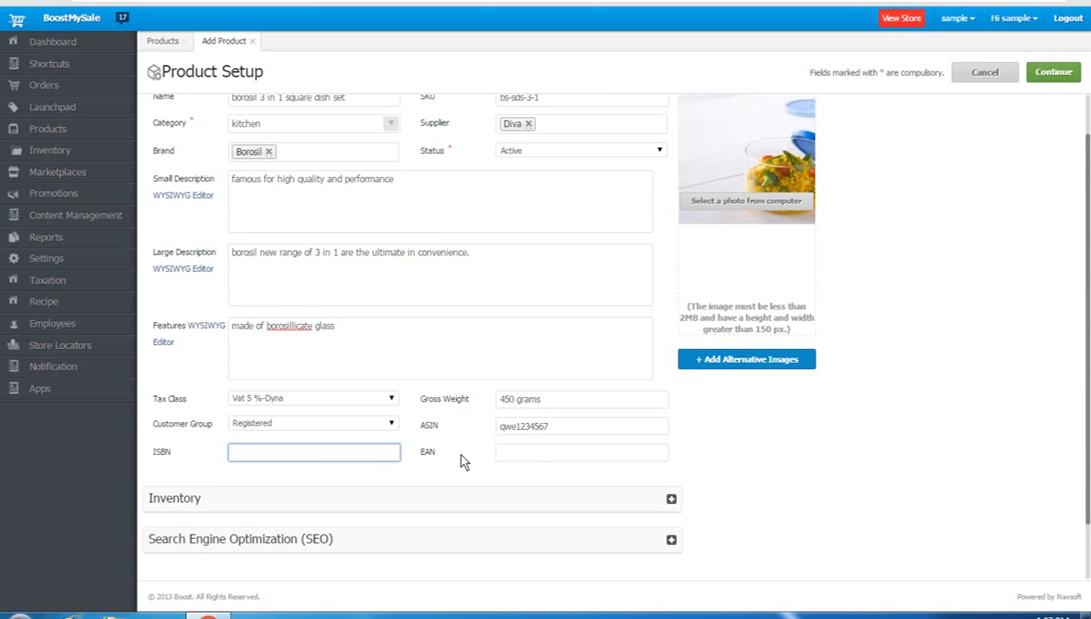
pyautogui.click(548, 458)
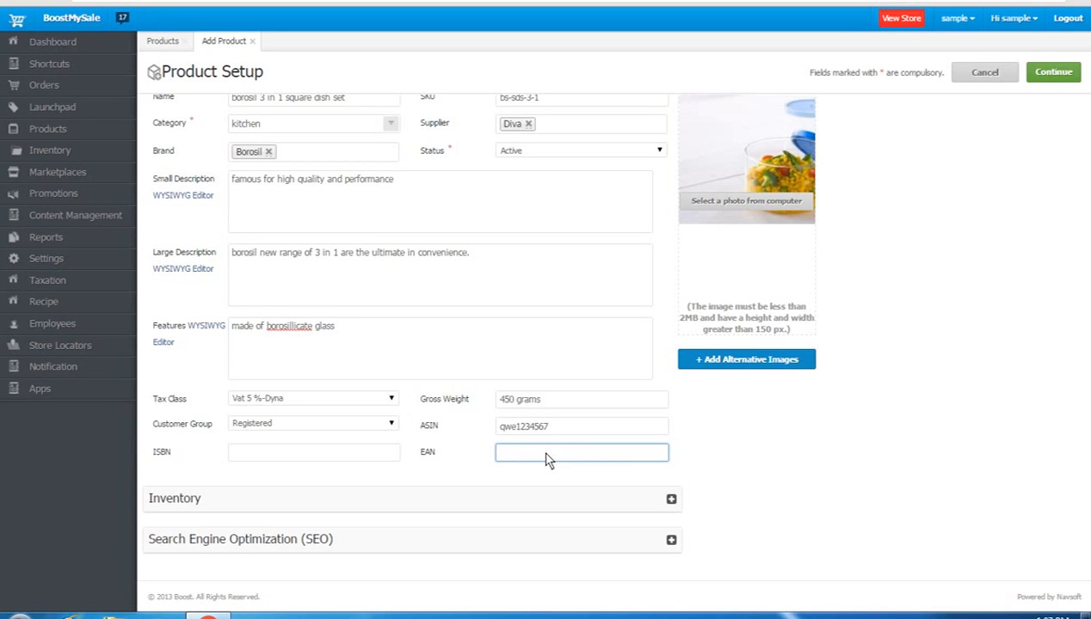
pyautogui.write('rttyg456434ff4')
# Fill in the Inventory section with product unit KGs, cost per unit 250 and PO tax class Vat 5 %-Dyna
pyautogui.click(671, 499)
pyautogui.scroll(-2, 671, 499)
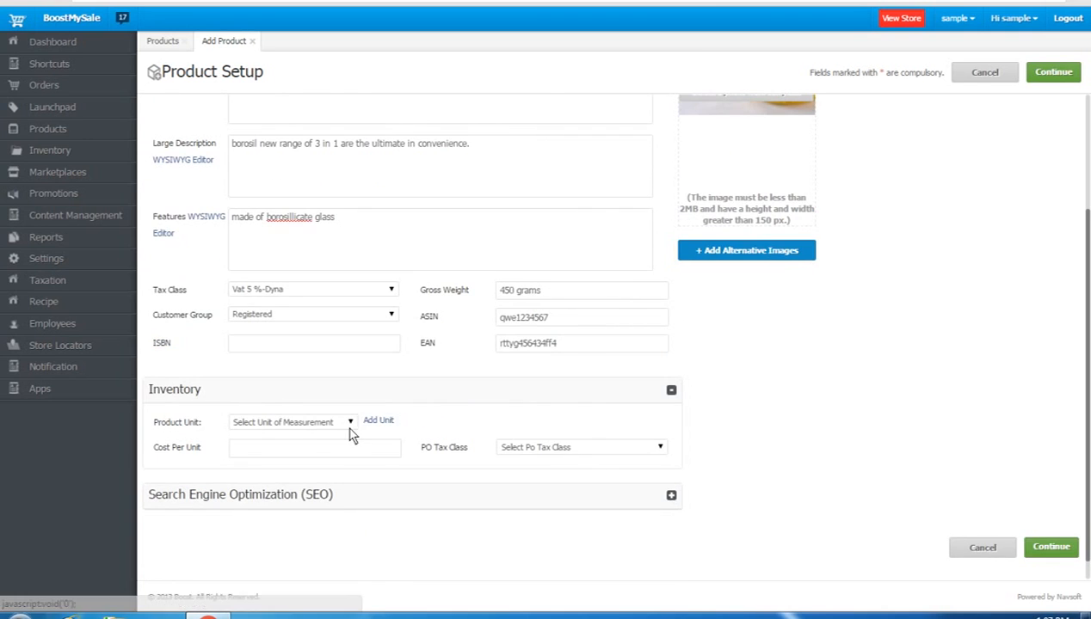
pyautogui.click(272, 427)
pyautogui.click(272, 427)
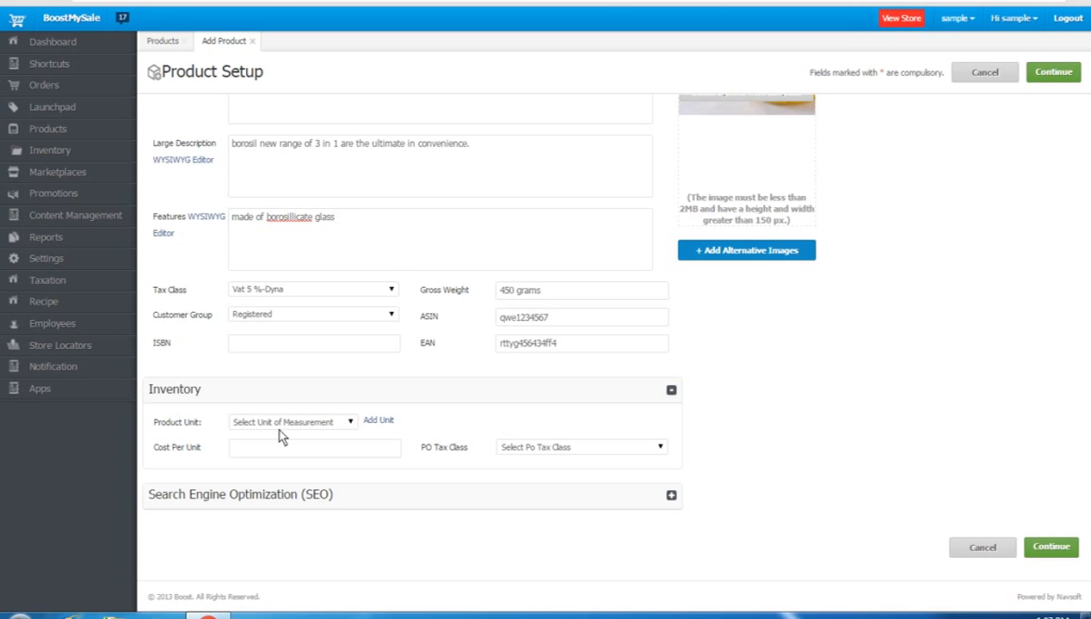
pyautogui.click(303, 422)
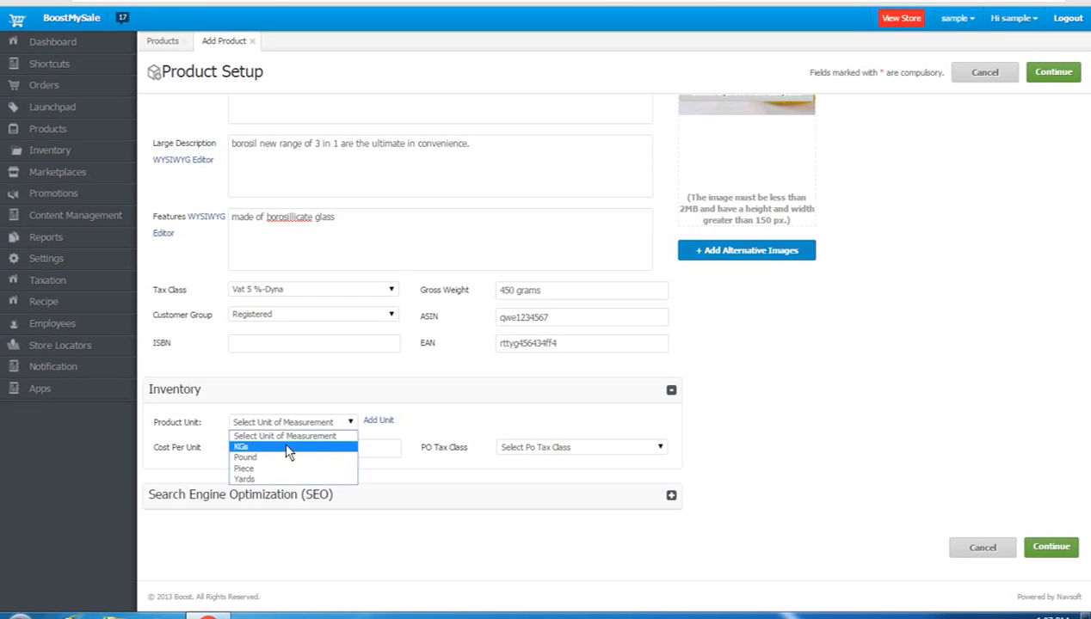
pyautogui.click(297, 442)
pyautogui.click(314, 459)
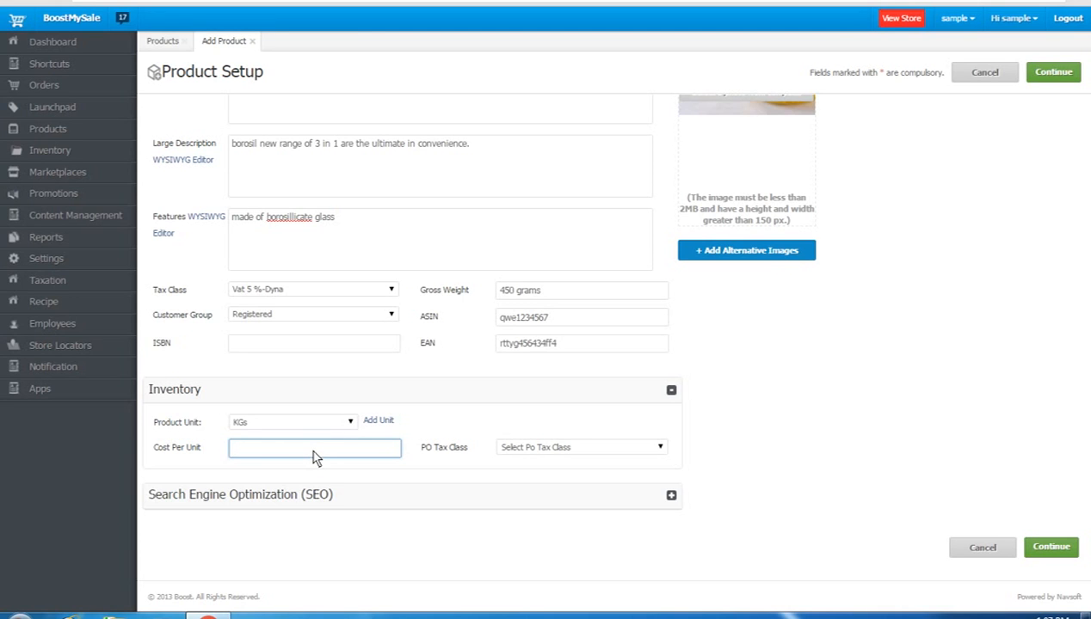
pyautogui.write('250')
pyautogui.click(564, 451)
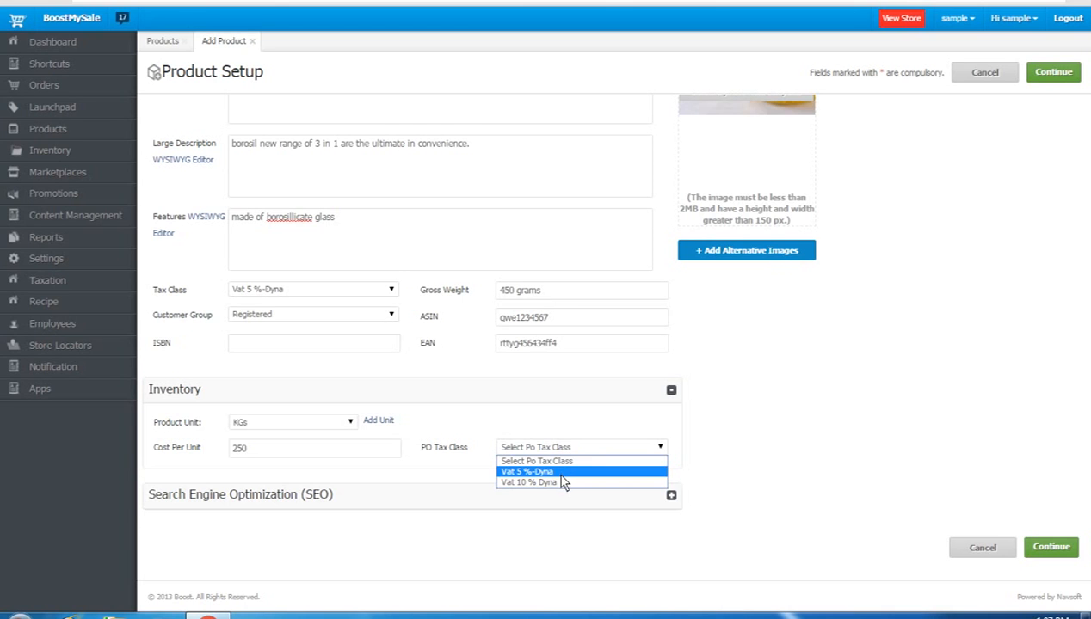
pyautogui.click(555, 473)
# Review the Search Engine Optimization page URL, title, meta keyword and meta description, and continue to Advanced Information
pyautogui.click(671, 496)
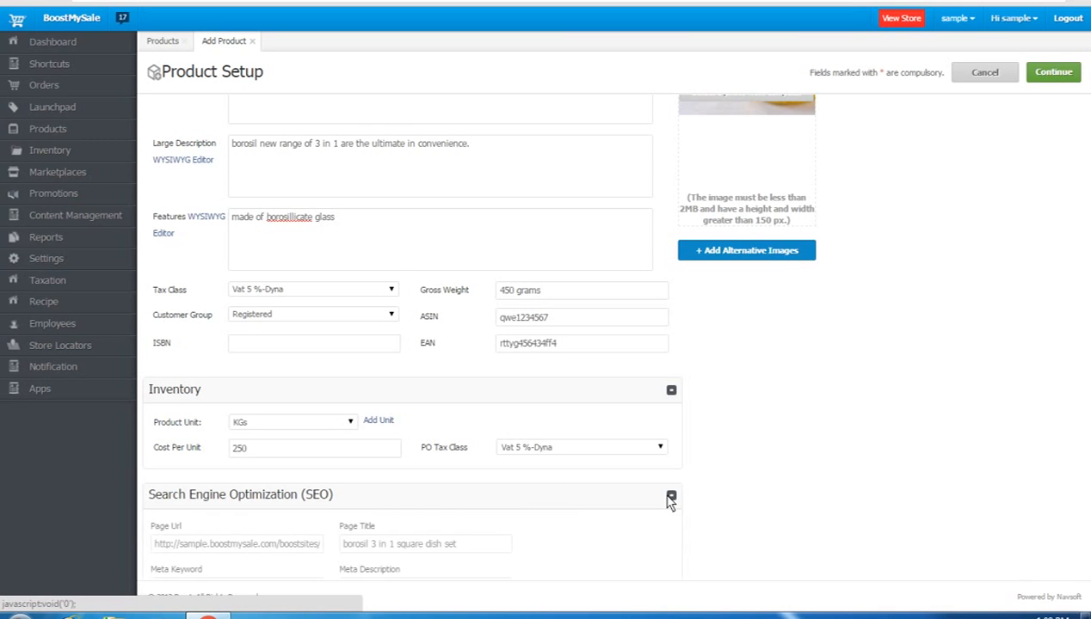
pyautogui.scroll(-3, 667, 499)
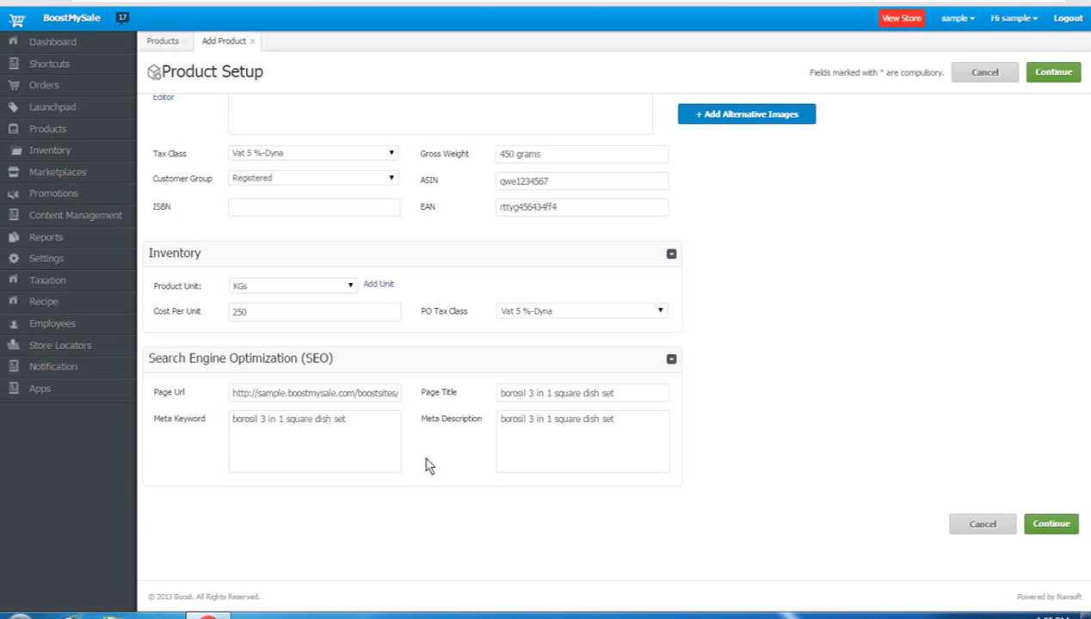
pyautogui.click(376, 391)
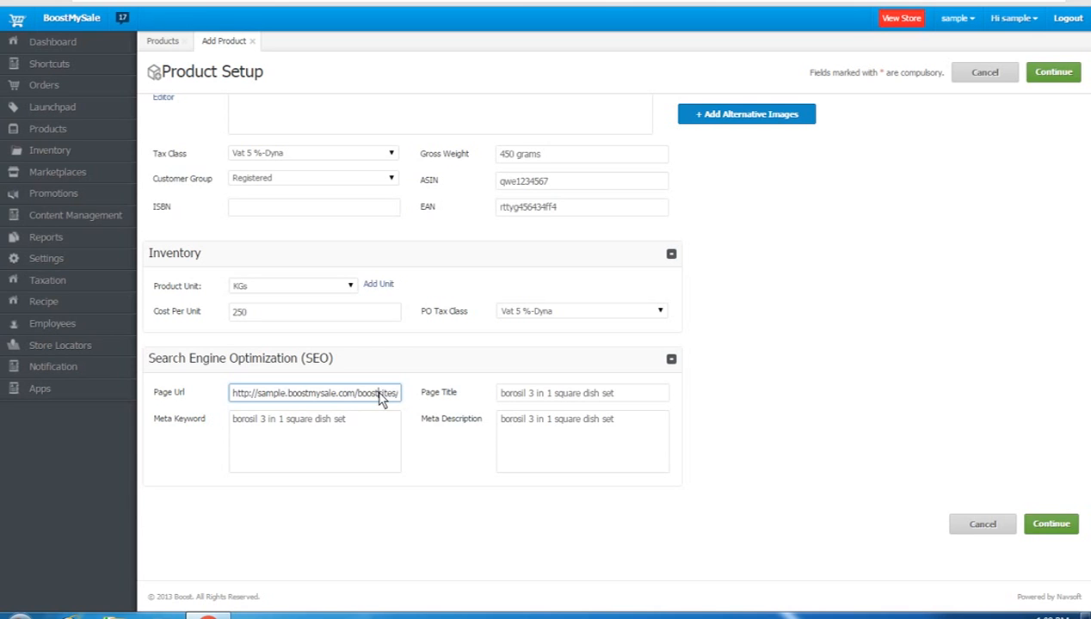
pyautogui.click(564, 396)
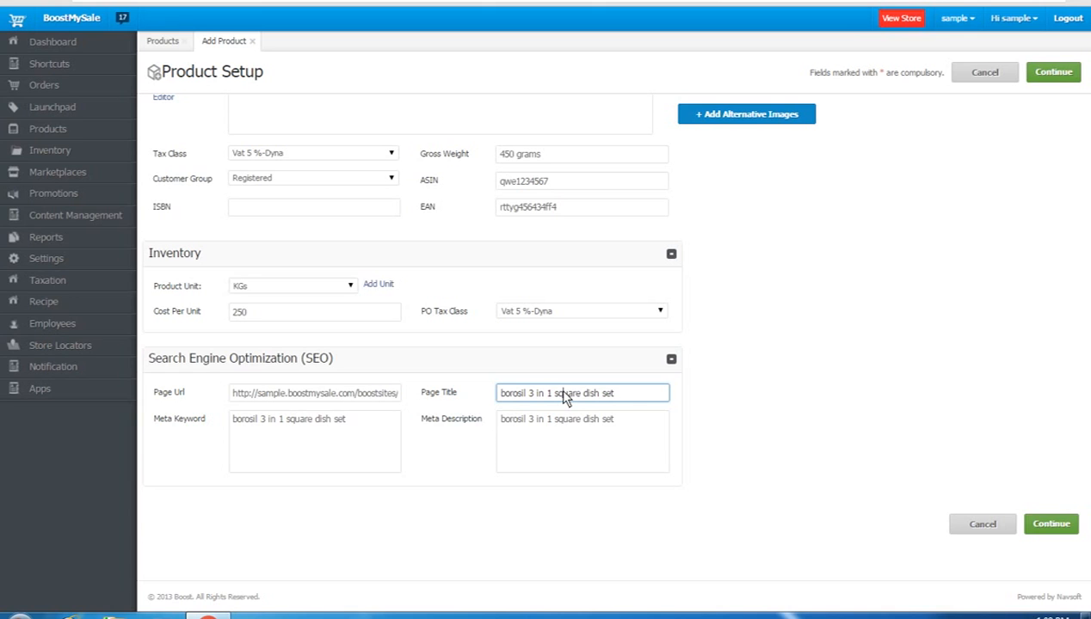
pyautogui.click(290, 424)
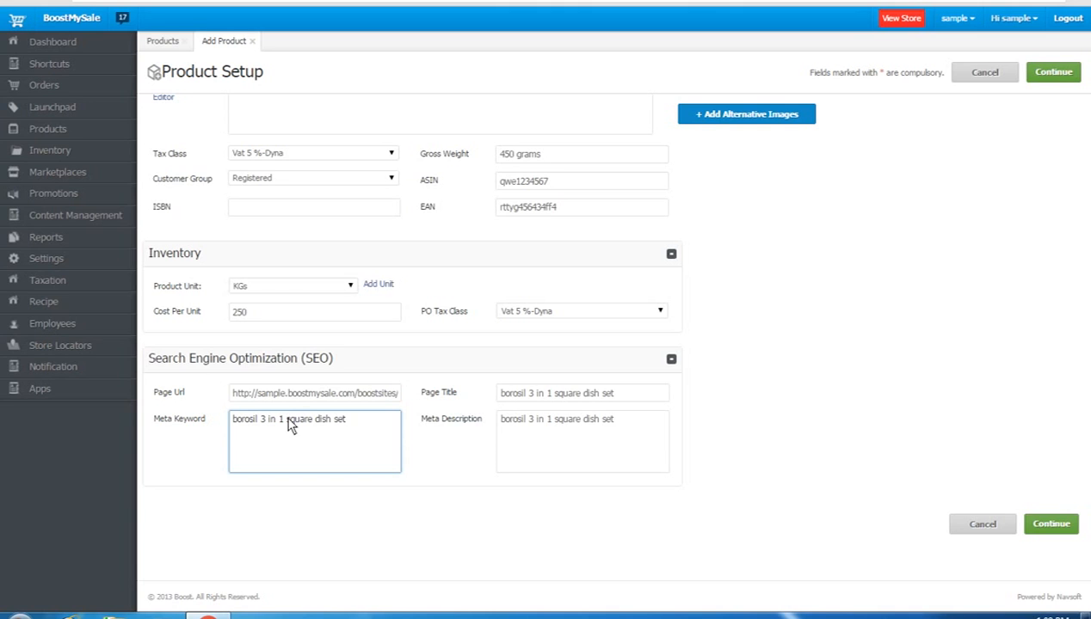
pyautogui.click(544, 433)
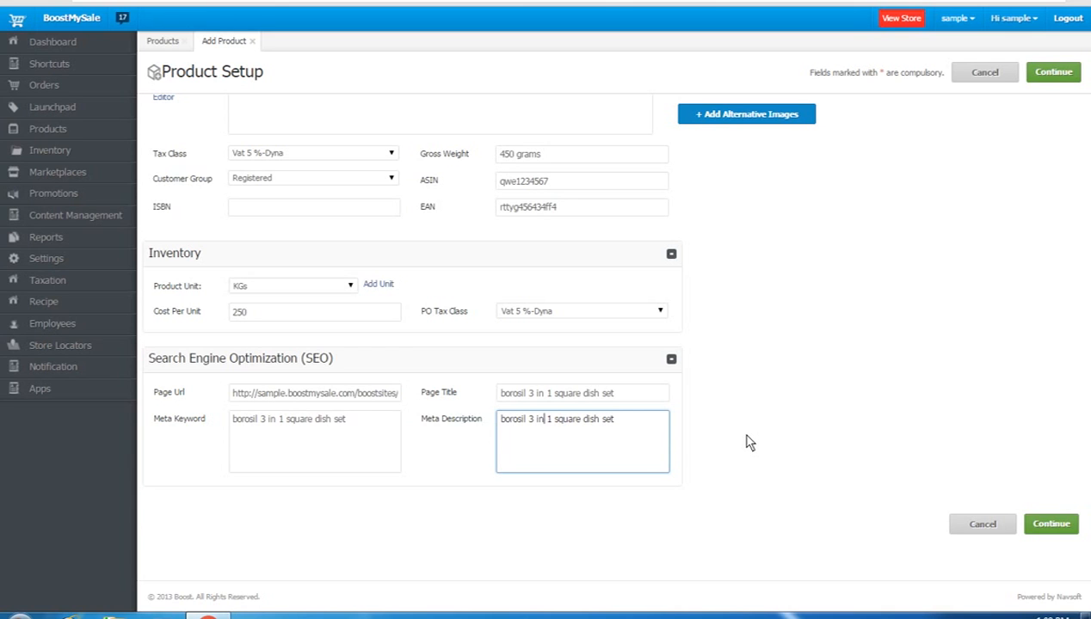
pyautogui.click(1043, 74)
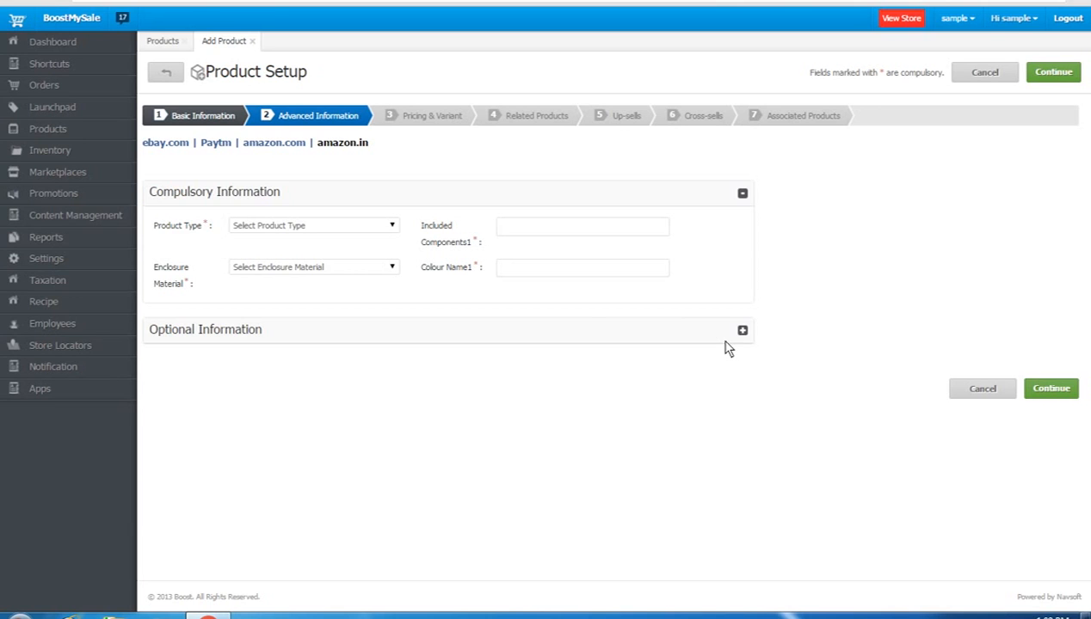
# Set the amazon.in product type to Home and enter "gift wrapper" as the first included component
pyautogui.click(291, 232)
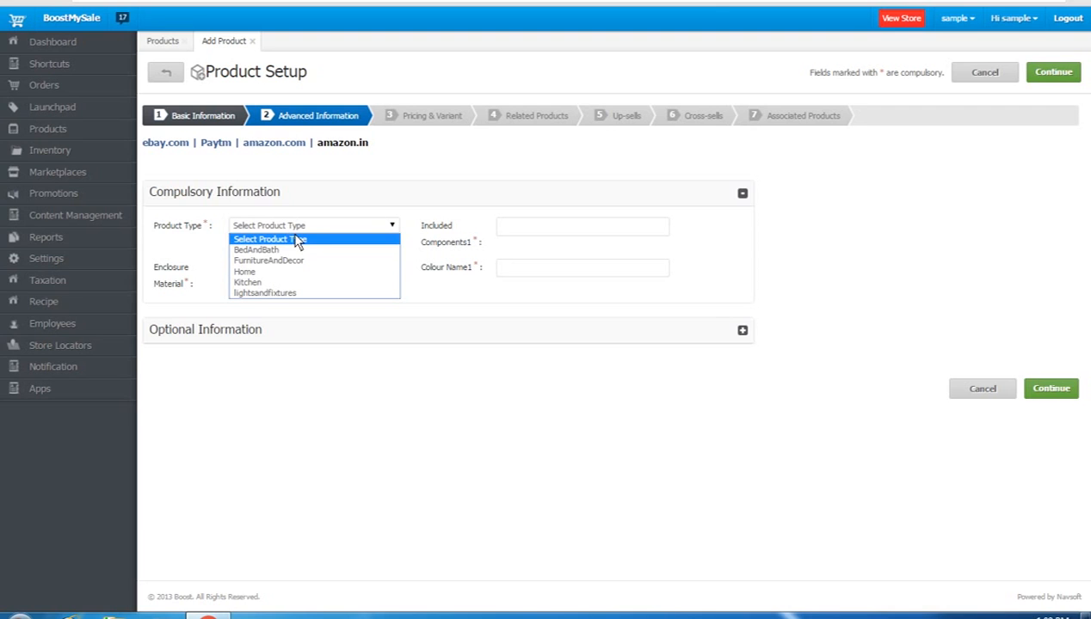
pyautogui.click(286, 272)
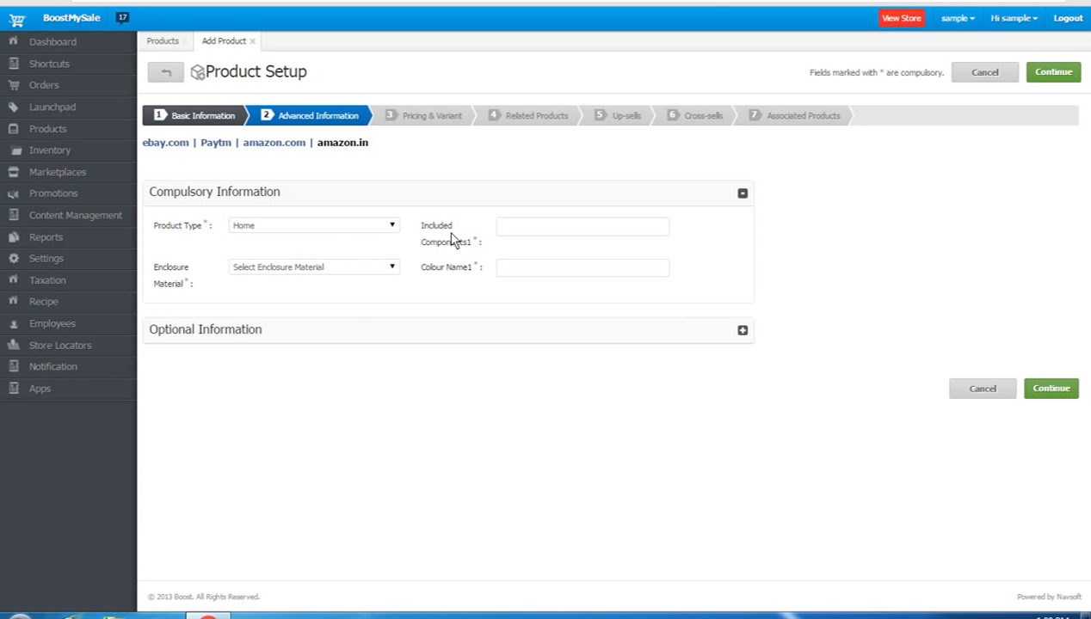
pyautogui.click(530, 238)
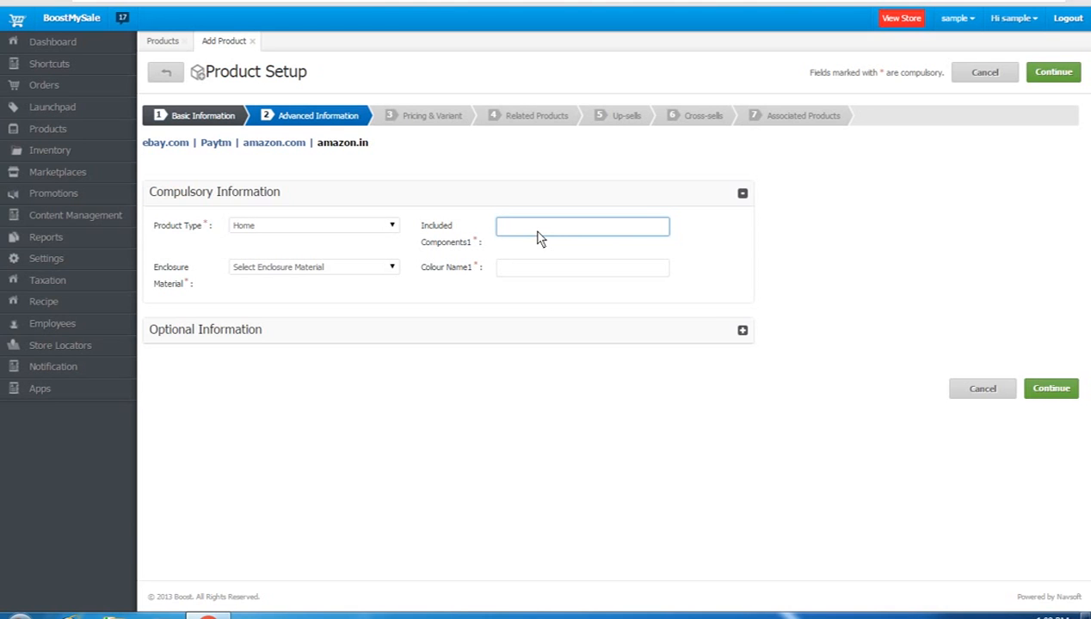
pyautogui.write('gift wrapper')
# Choose Glass as the enclosure material and enter "white" as the first colour name
pyautogui.click(300, 270)
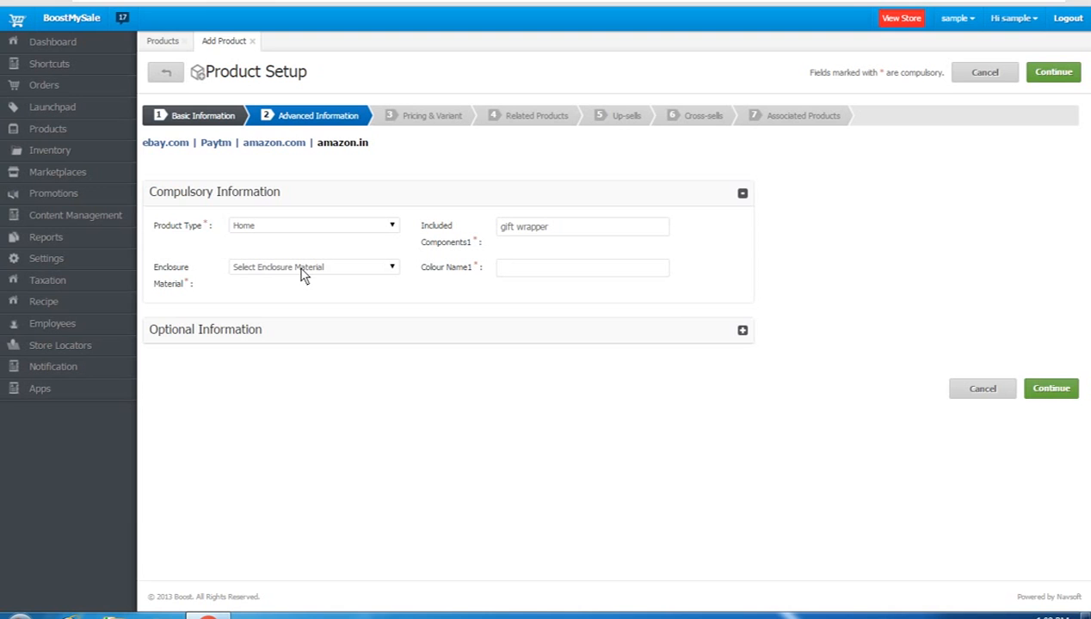
pyautogui.click(300, 269)
pyautogui.scroll(-10, 310, 370)
pyautogui.scroll(-5, 302, 402)
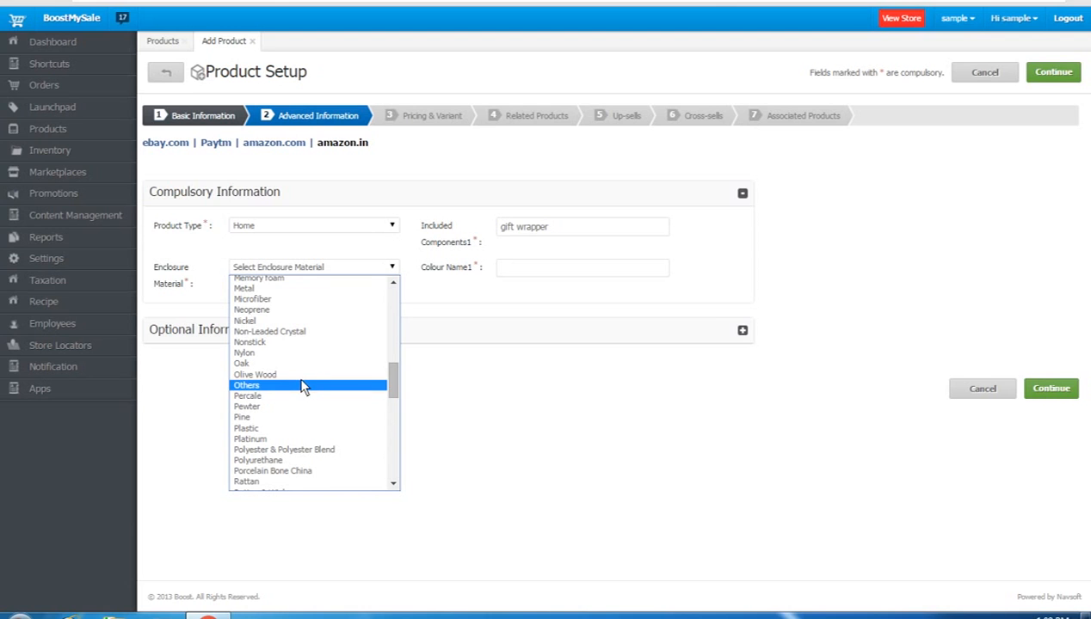
pyautogui.scroll(8, 303, 379)
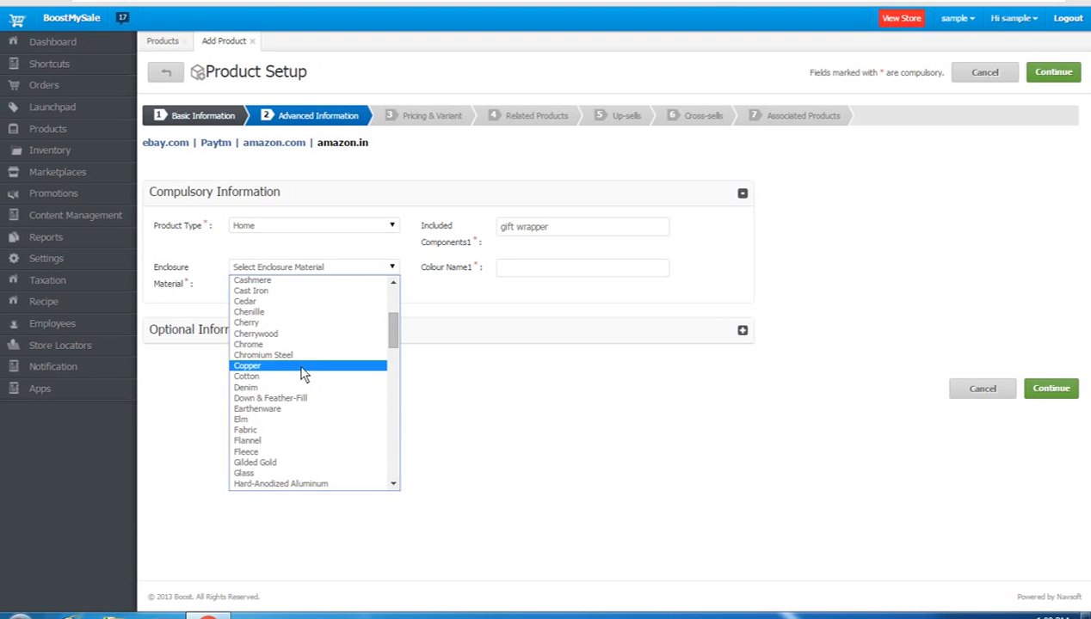
pyautogui.click(287, 472)
pyautogui.click(526, 277)
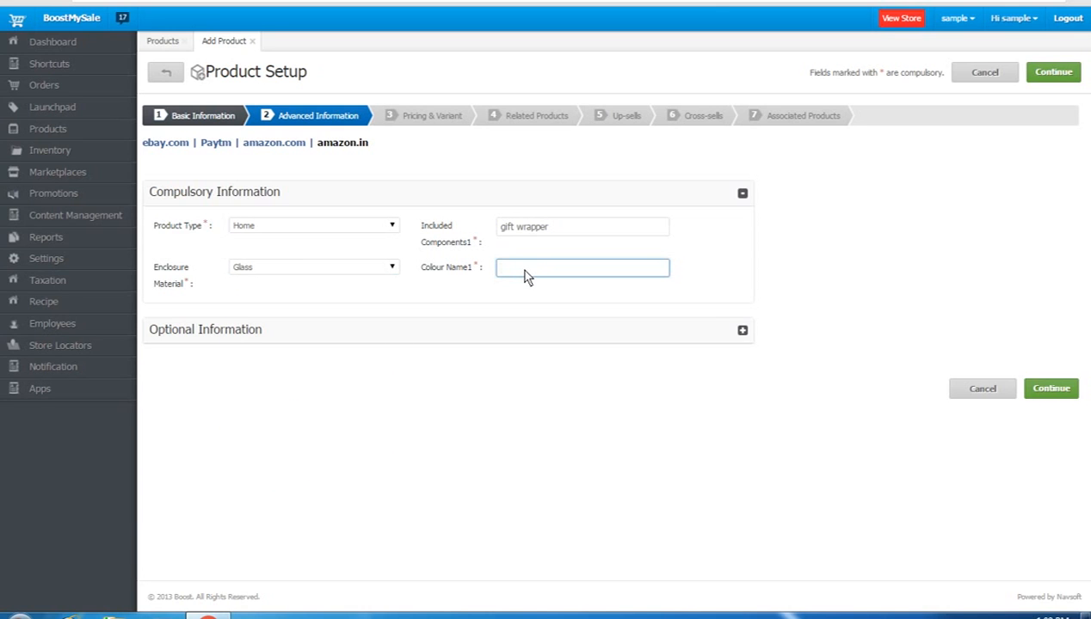
pyautogui.write('white')
# Expand and review the Optional Information fields without changing them, and continue to Pricing & Variant
pyautogui.click(741, 331)
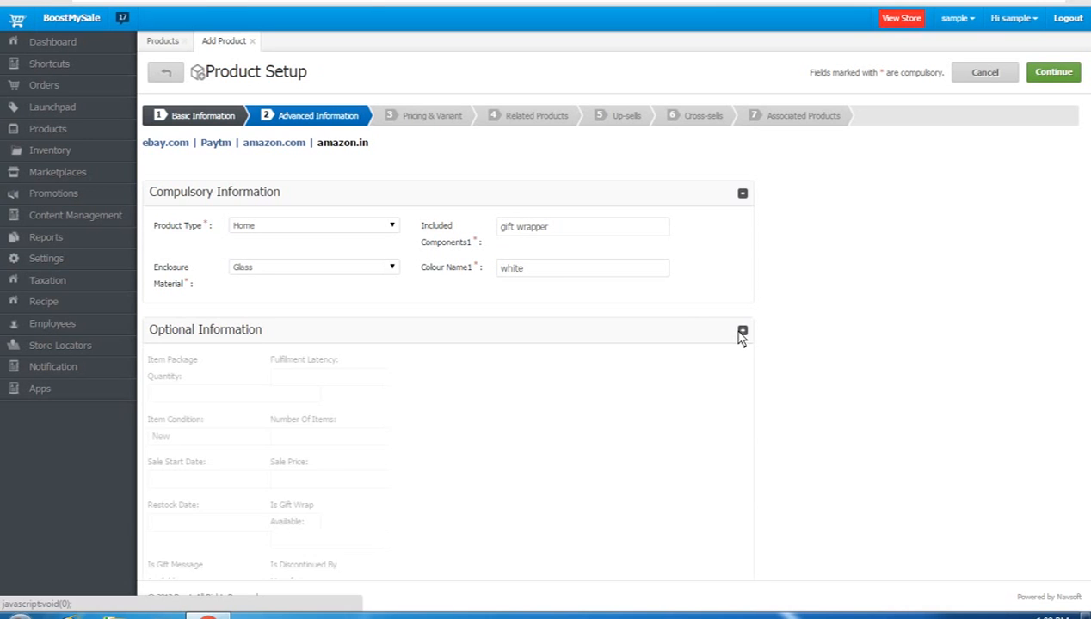
pyautogui.scroll(-1, 575, 387)
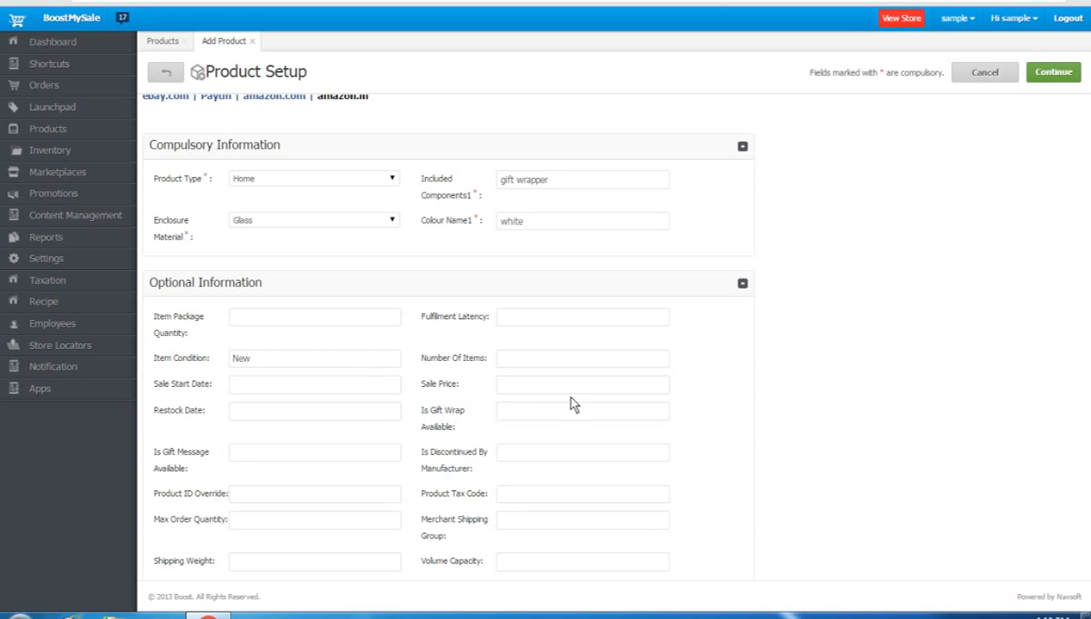
pyautogui.click(345, 366)
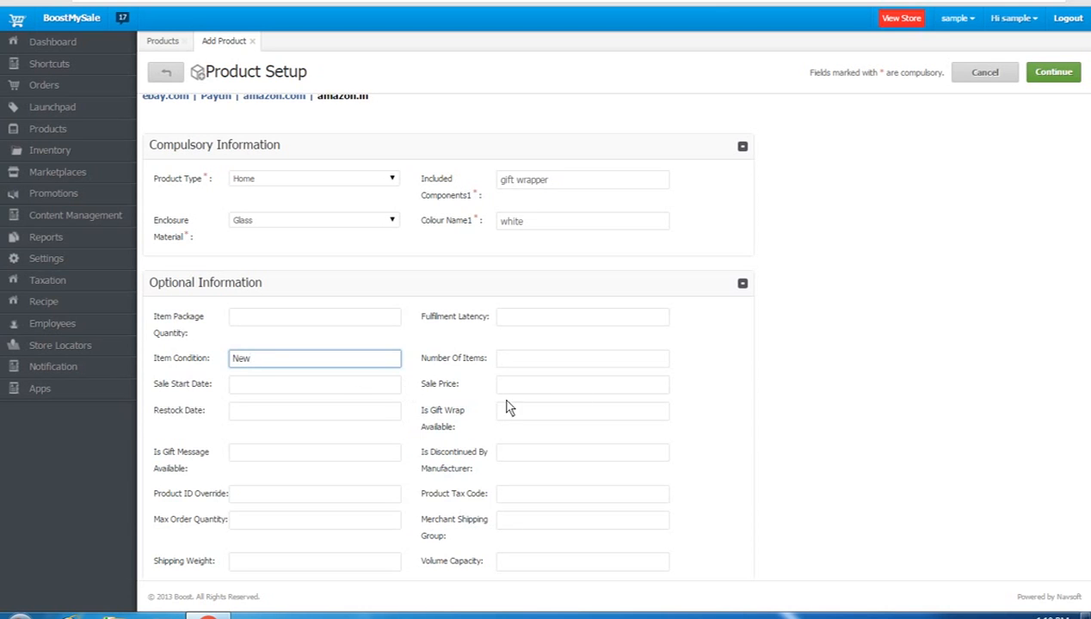
pyautogui.click(588, 365)
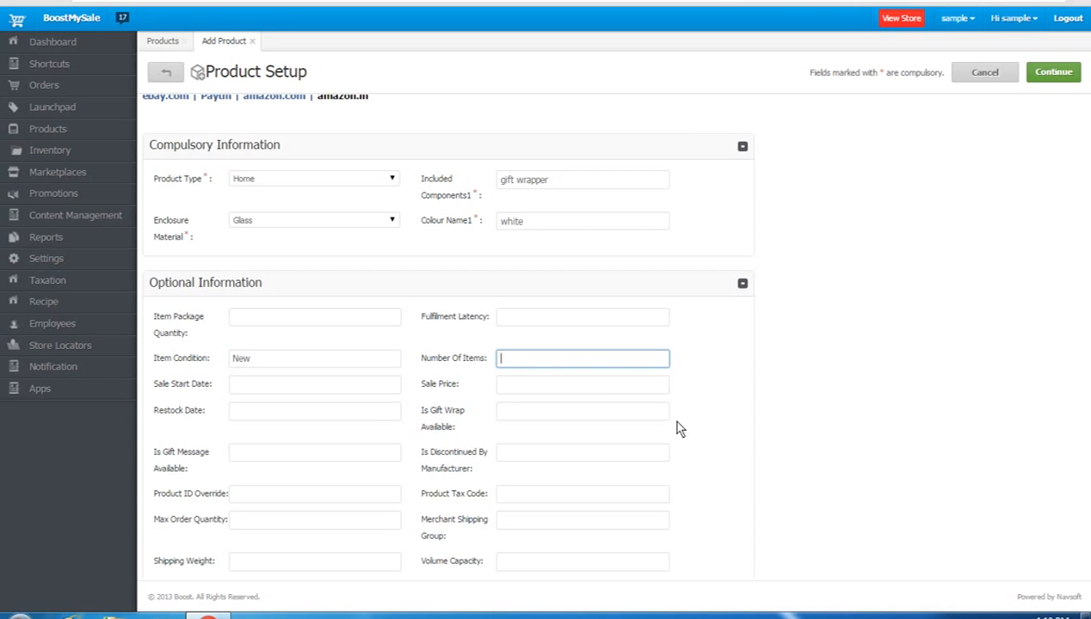
pyautogui.click(1051, 76)
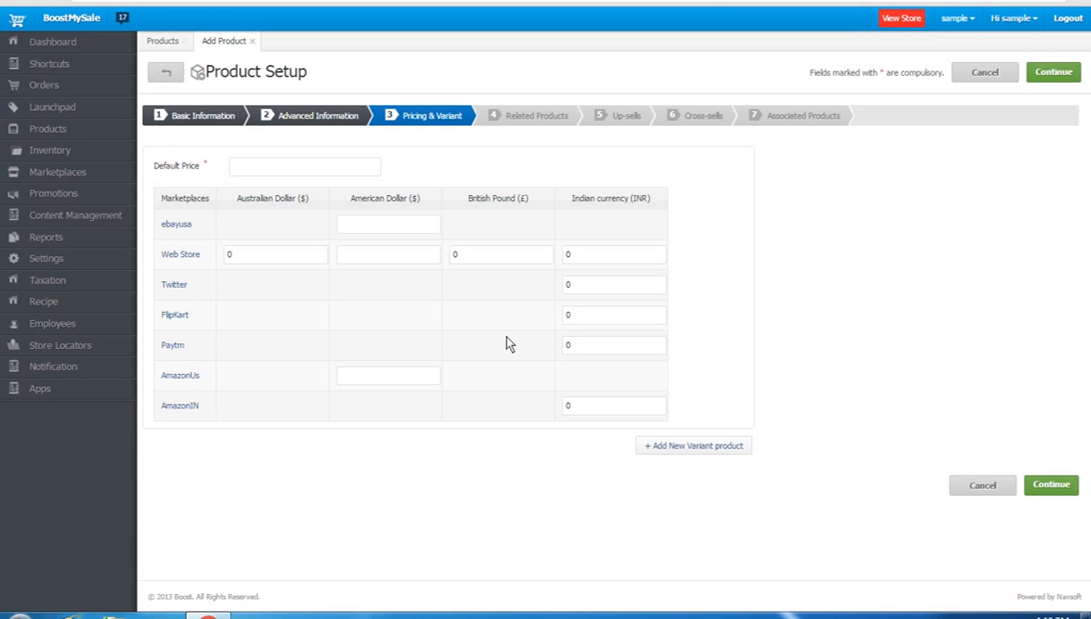
# Set the product's default price to 300 and apply it across all marketplaces and currencies
pyautogui.click(275, 173)
pyautogui.write('300')
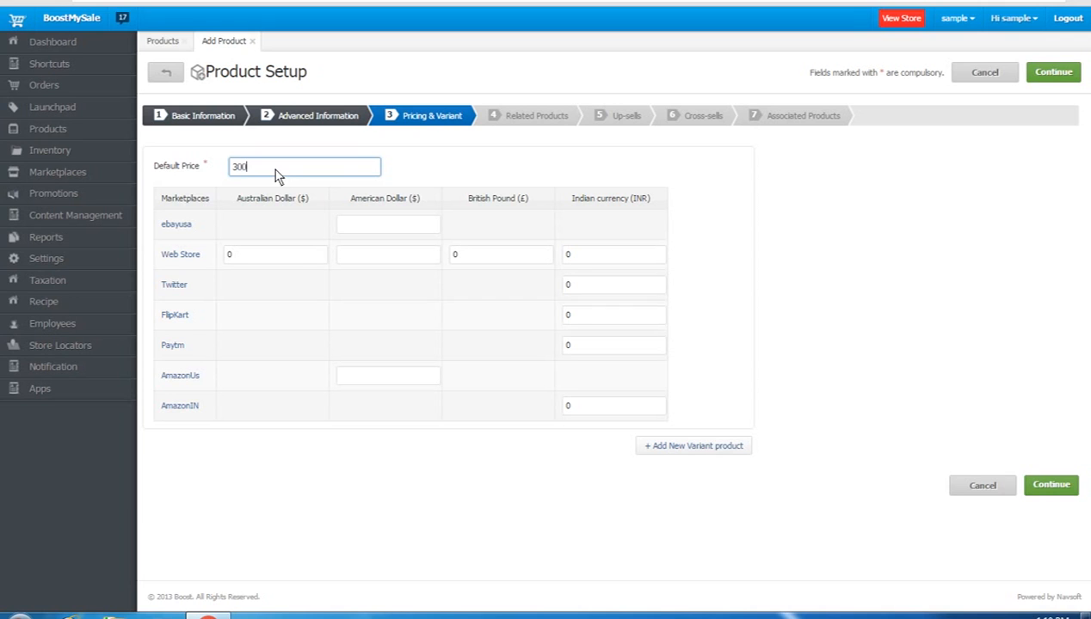
pyautogui.click(290, 253)
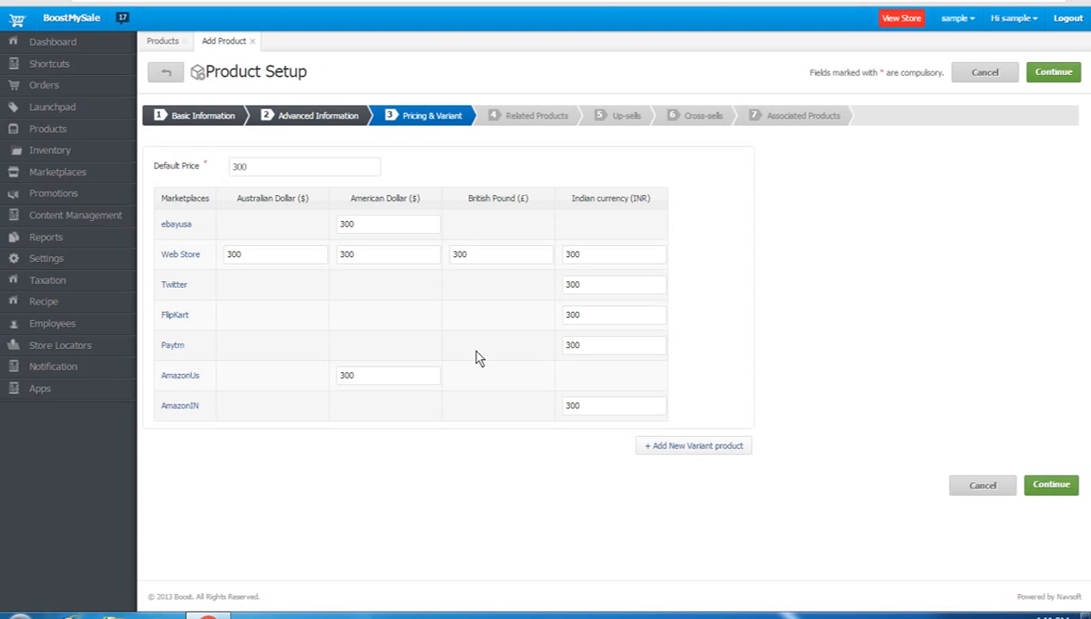
# Add a new variant product with the colour name "yellow" and the SKU "asd-sd-1-3"
pyautogui.click(701, 446)
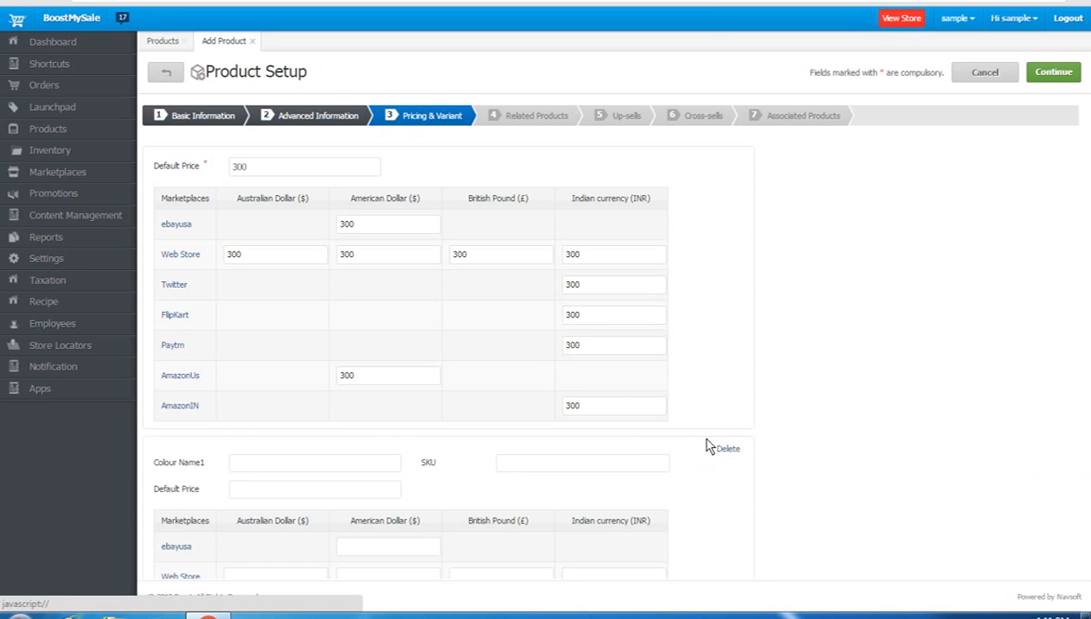
pyautogui.scroll(-1, 710, 450)
pyautogui.scroll(-1, 711, 450)
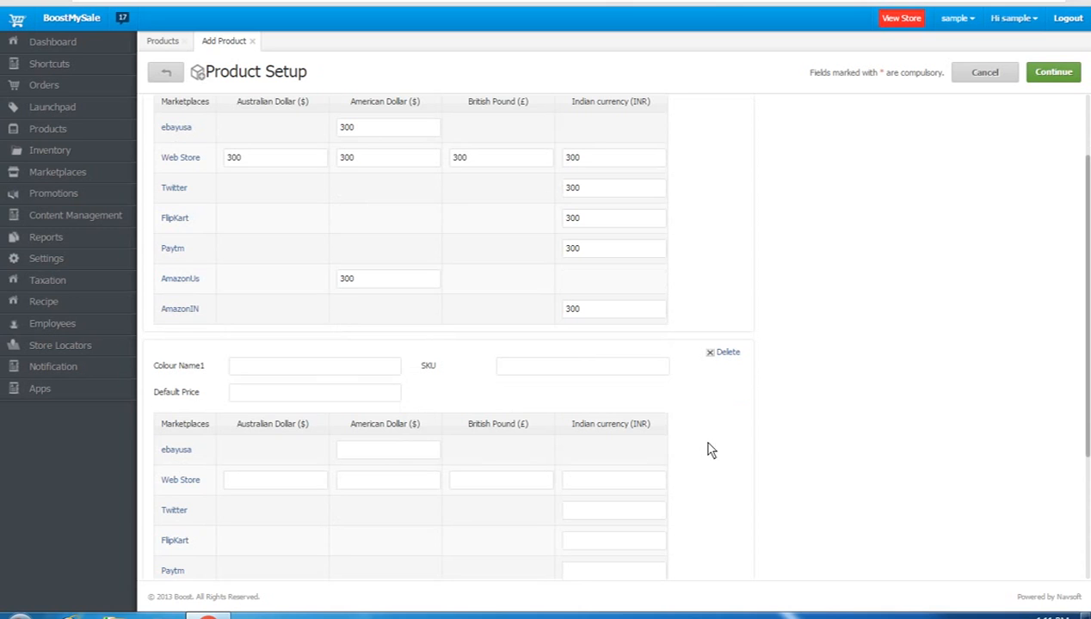
pyautogui.click(327, 370)
pyautogui.write('yellow')
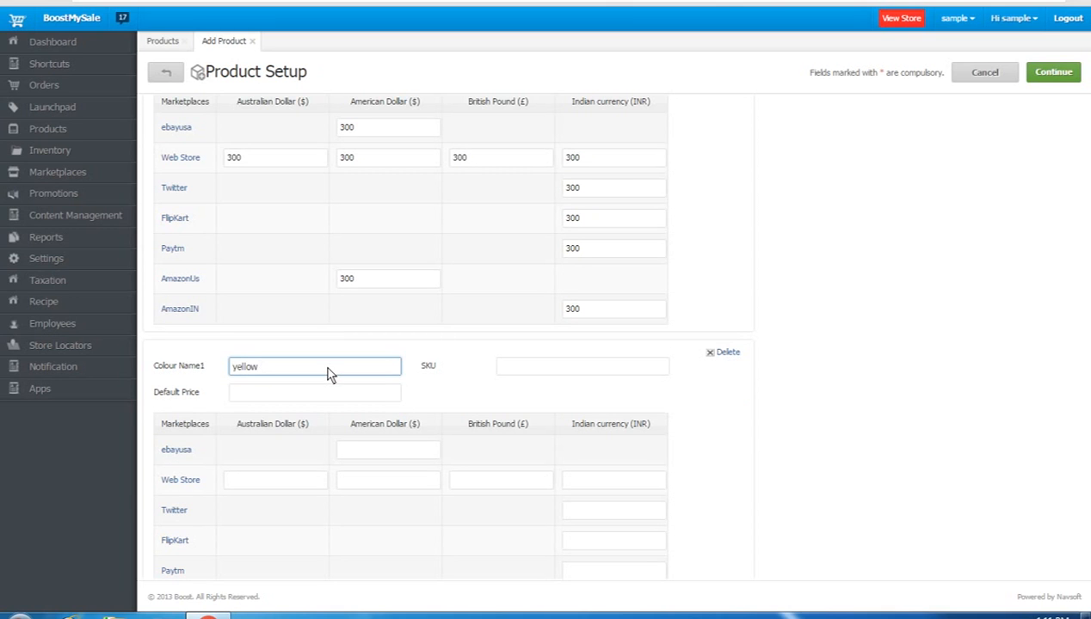
pyautogui.click(511, 372)
pyautogui.write('asd-sd-1-3')
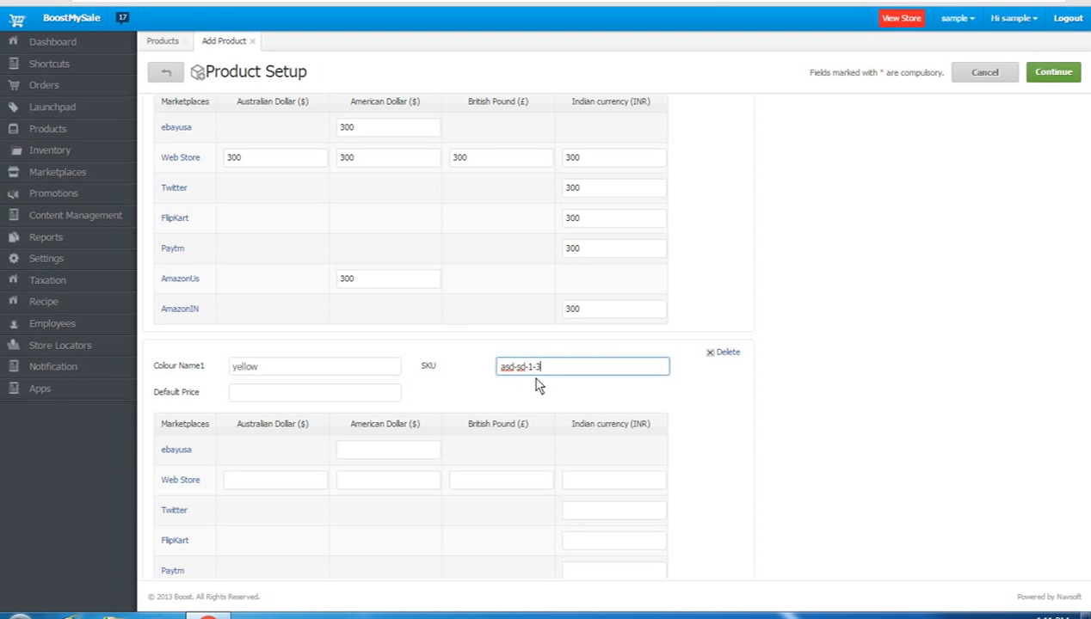
# Set the yellow variant's default price to 330 and apply it across its marketplace prices
pyautogui.click(365, 391)
pyautogui.write('330')
pyautogui.click(306, 454)
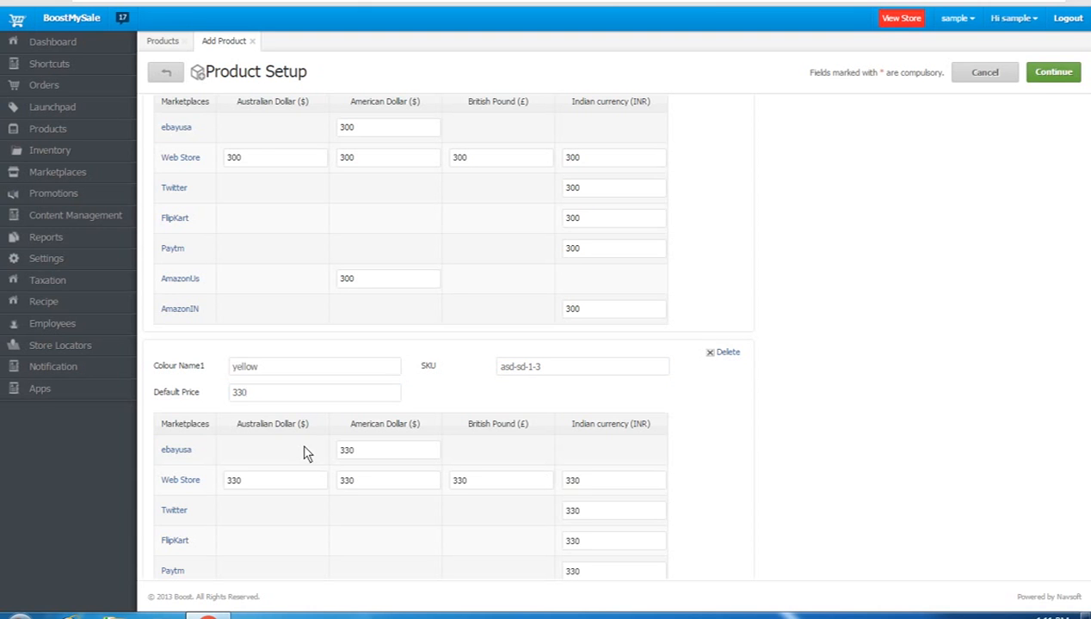
# Save the pricing and assign the fire engine series, JUNGLE and RACE AWAY LITTLE LADIES theme beds as related products
pyautogui.scroll(-3, 434, 470)
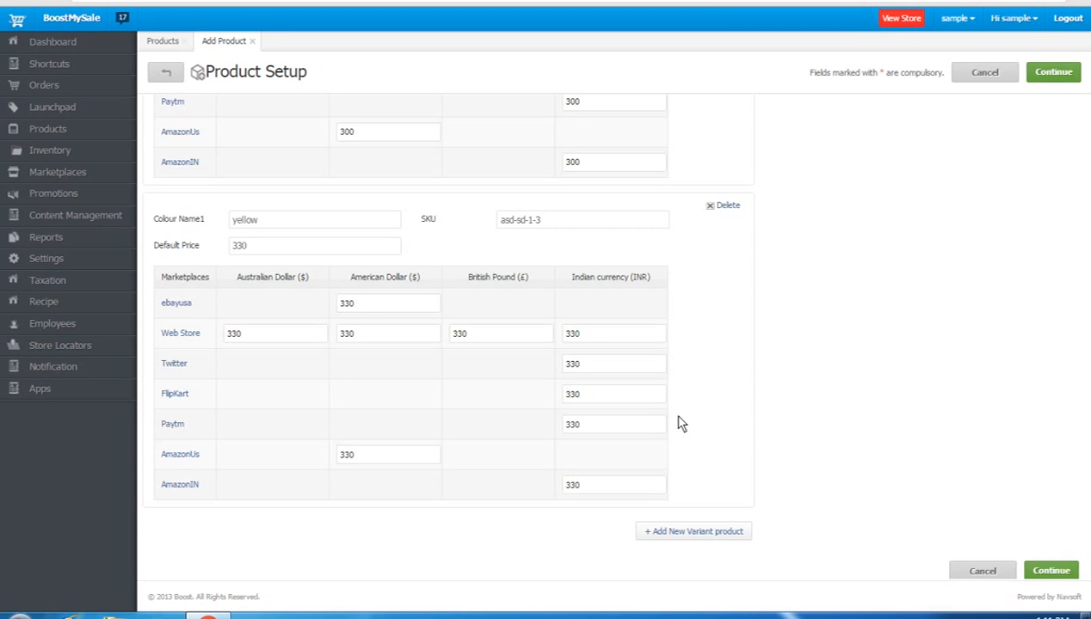
pyautogui.click(1049, 75)
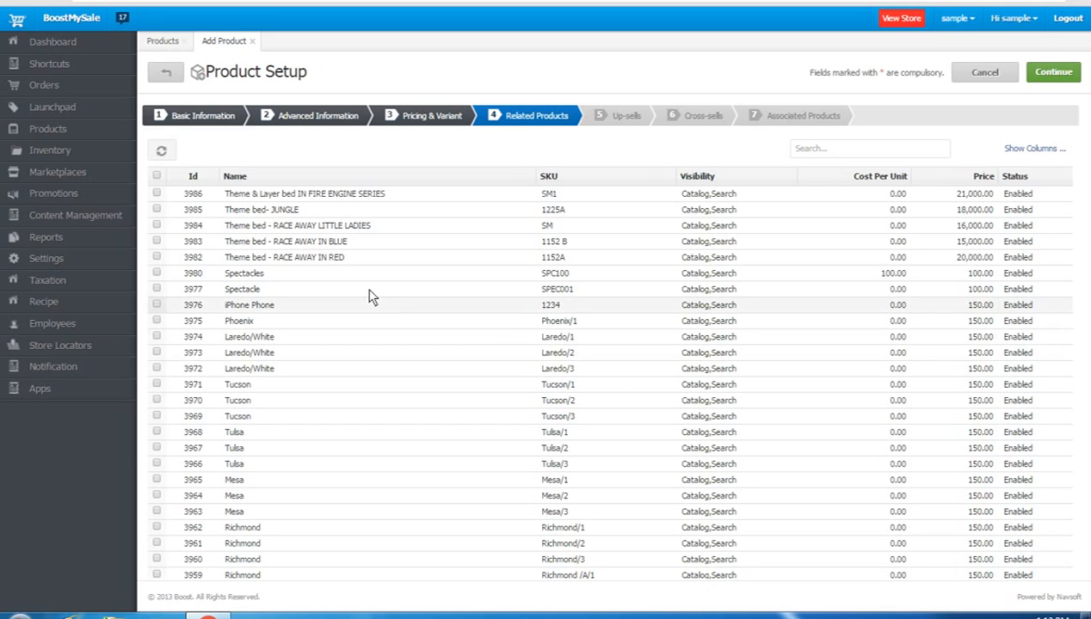
pyautogui.click(156, 194)
pyautogui.click(157, 209)
pyautogui.click(157, 225)
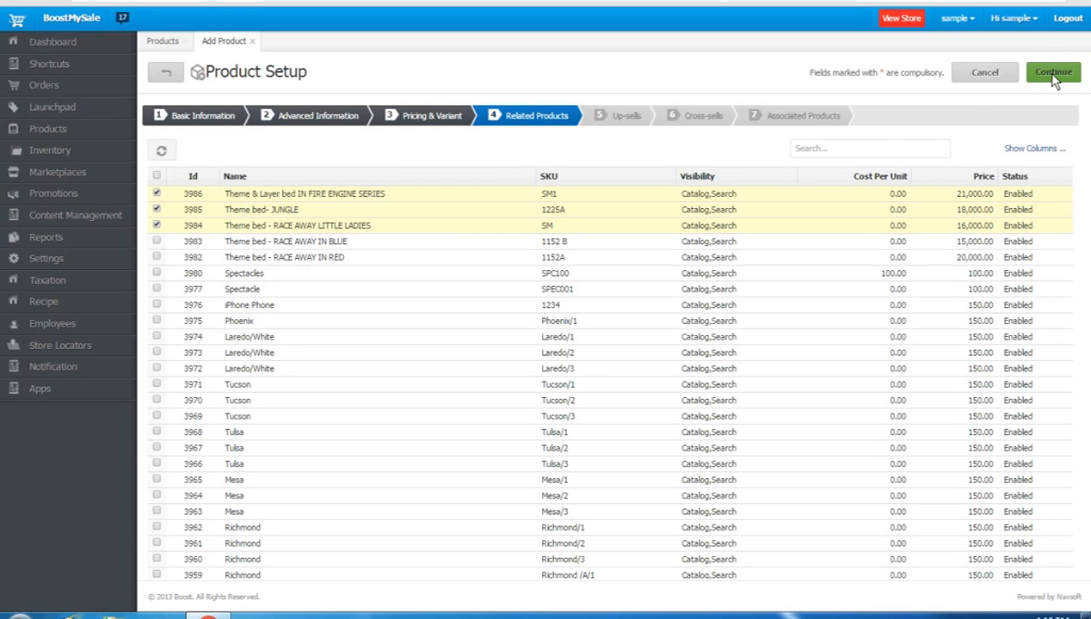
pyautogui.click(1054, 74)
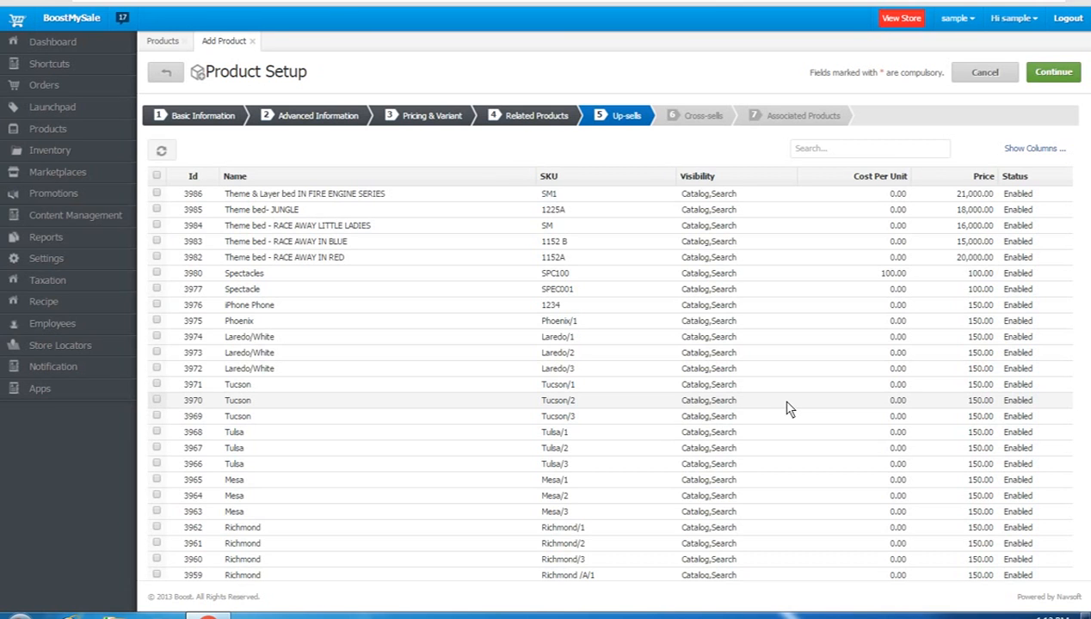
# Assign the RACE AWAY LITTLE LADIES and RACE AWAY IN BLUE theme beds and Spectacles as up-sells, and continue to Cross-sells
pyautogui.click(157, 226)
pyautogui.click(156, 241)
pyautogui.click(156, 273)
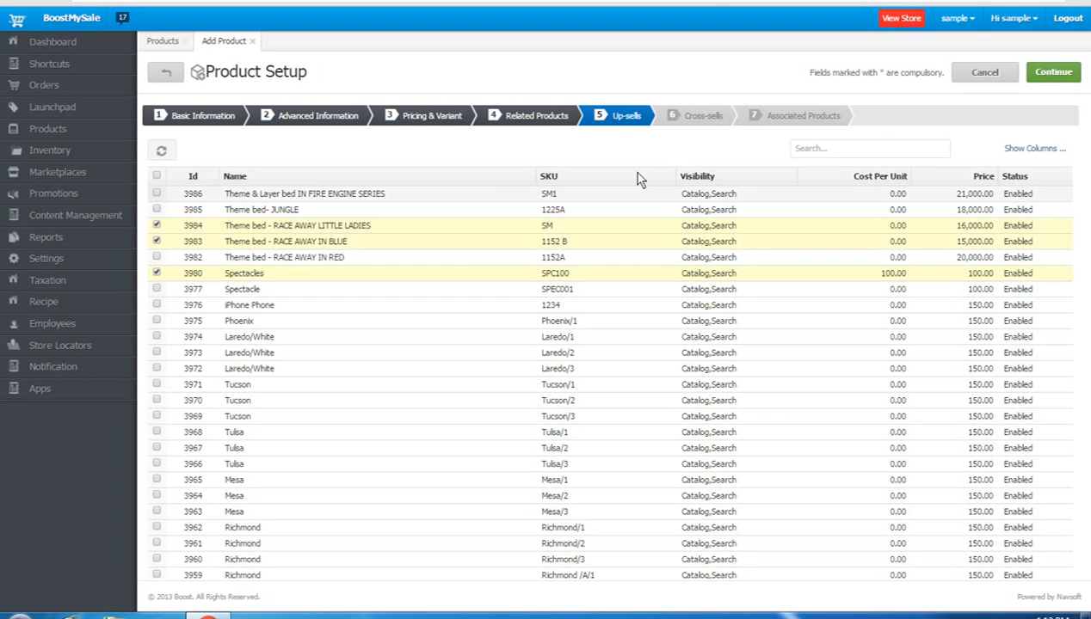
pyautogui.click(1062, 74)
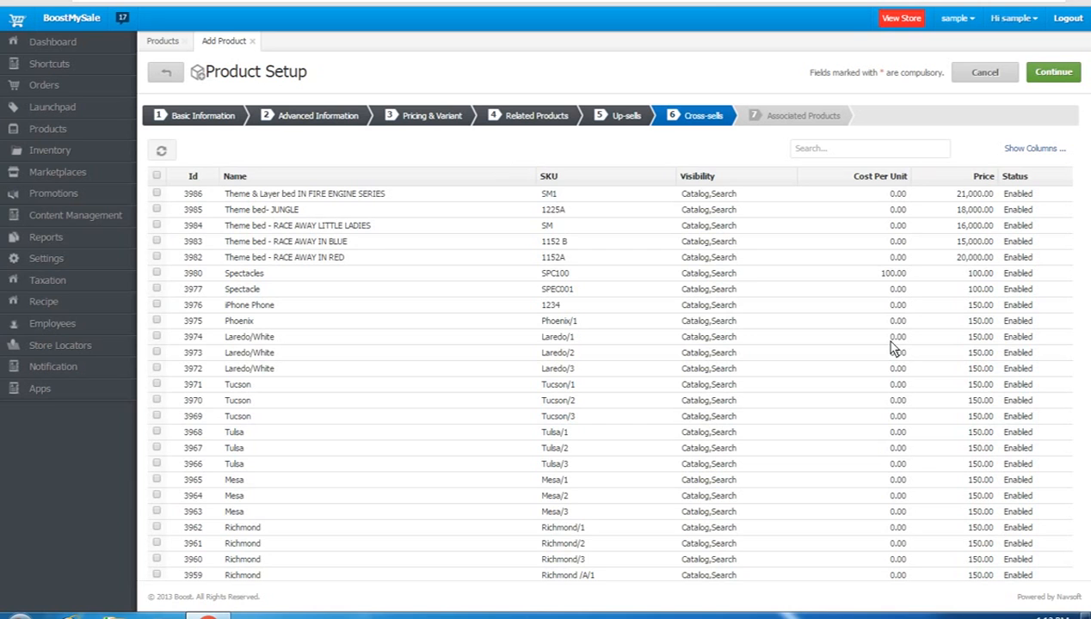
# Assign Theme bed - RACE AWAY IN BLUE, Spectacle, iPhone Phone and Phoenix as cross-sells, and continue to Associated Products
pyautogui.click(157, 242)
pyautogui.click(157, 289)
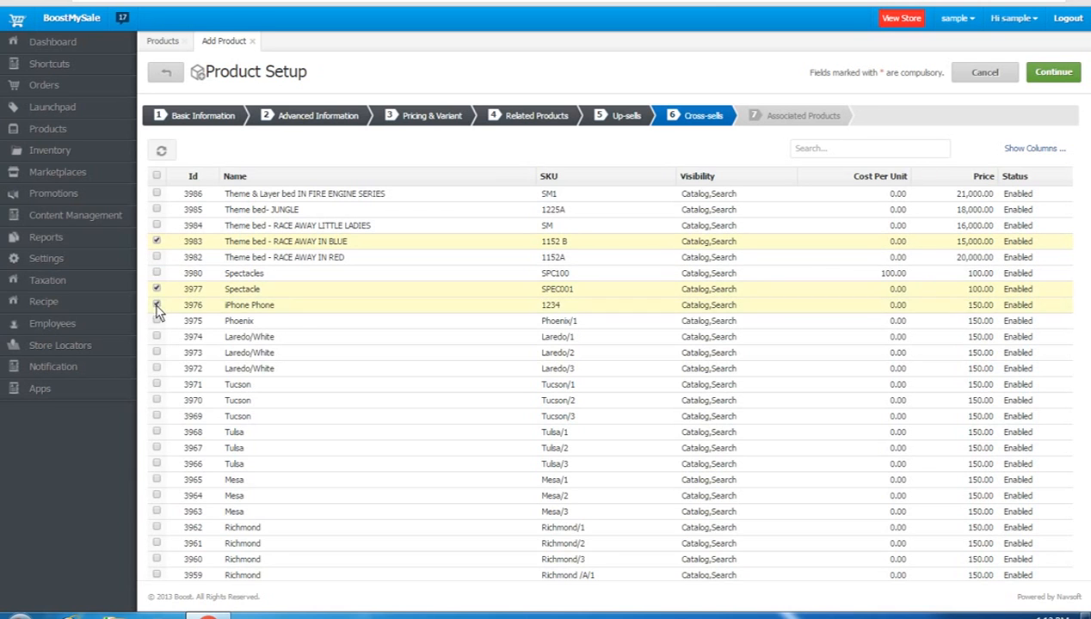
pyautogui.click(156, 306)
pyautogui.click(157, 320)
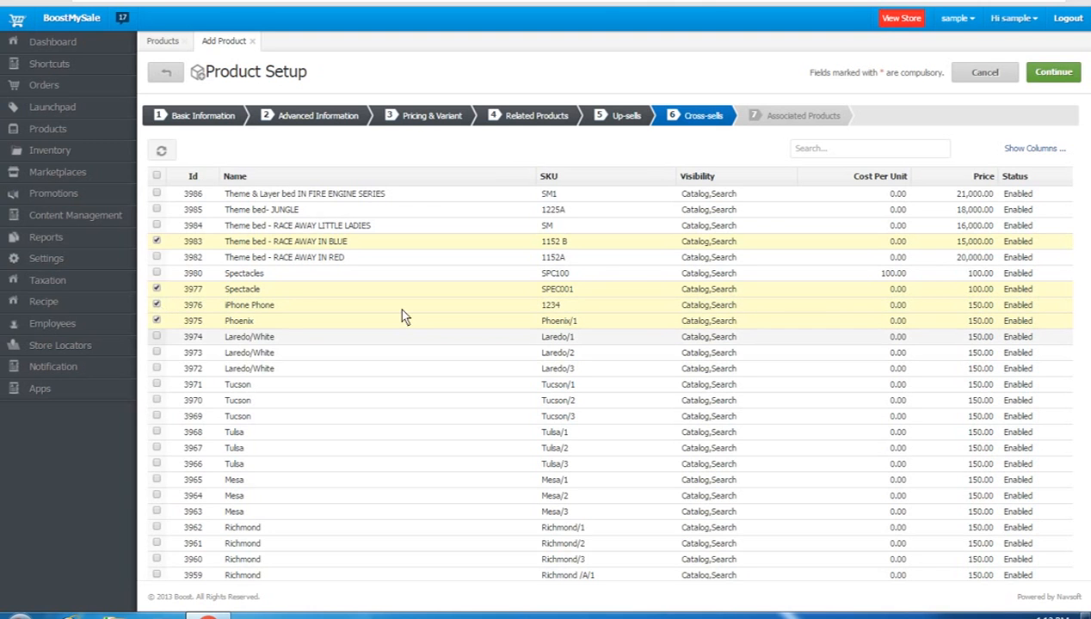
pyautogui.click(1053, 74)
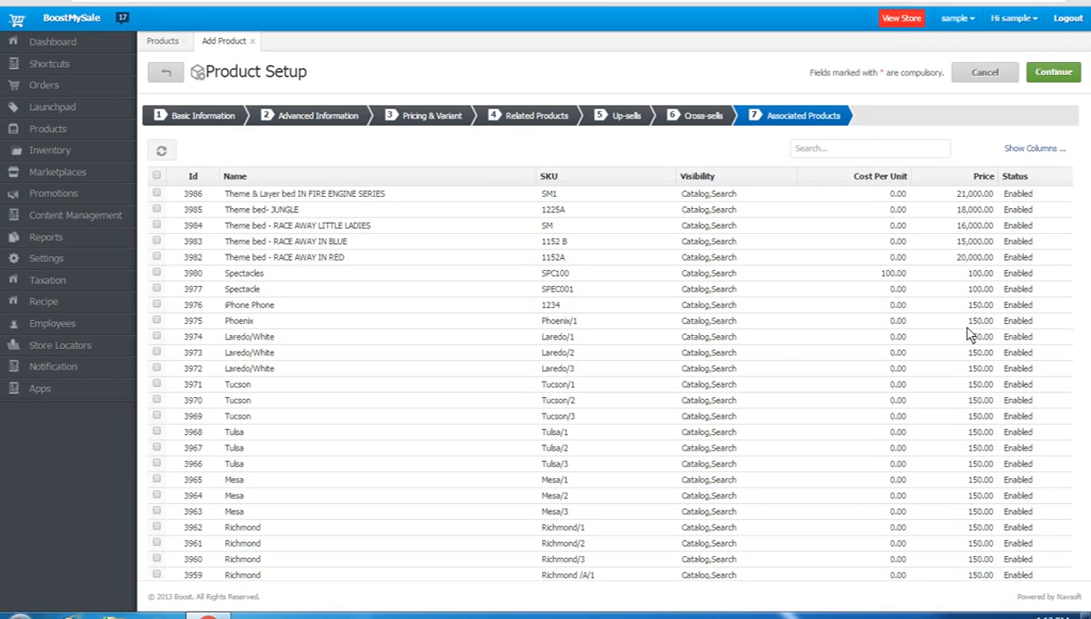
# Assign Spectacle, iPhone Phone, Phoenix and Laredo/White (SKU Laredo/1) as associated products and submit the product setup
pyautogui.click(156, 289)
pyautogui.click(156, 305)
pyautogui.click(157, 321)
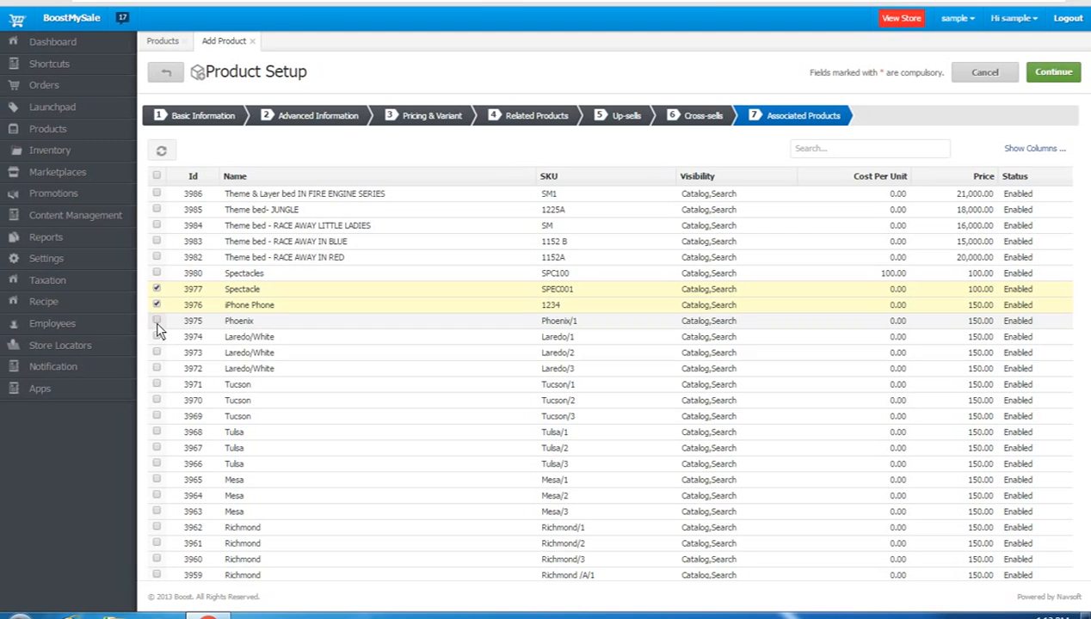
pyautogui.click(157, 336)
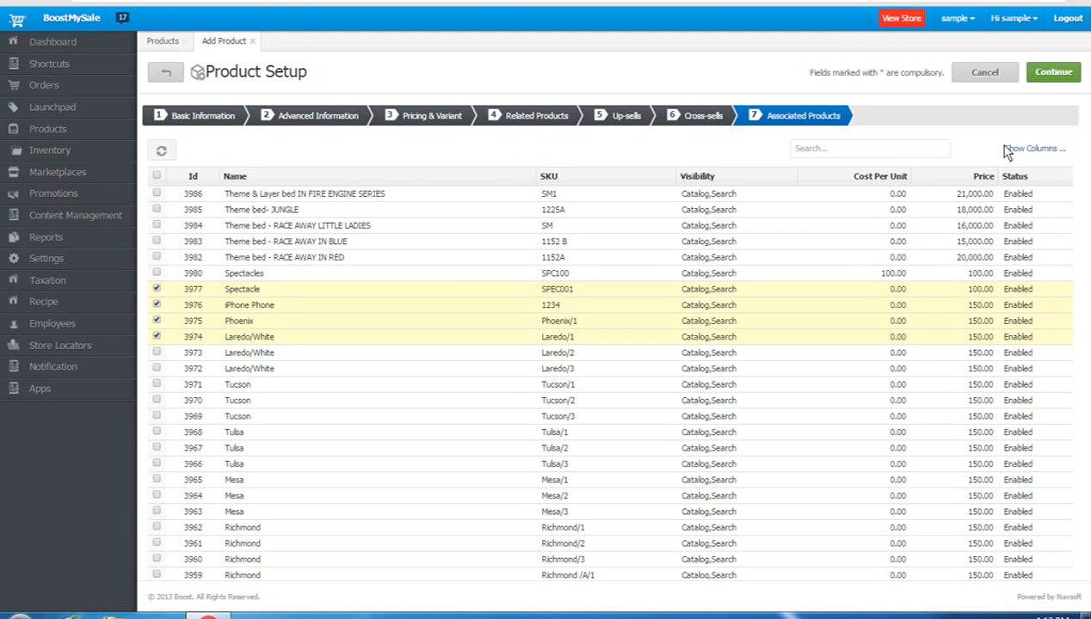
pyautogui.click(1050, 73)
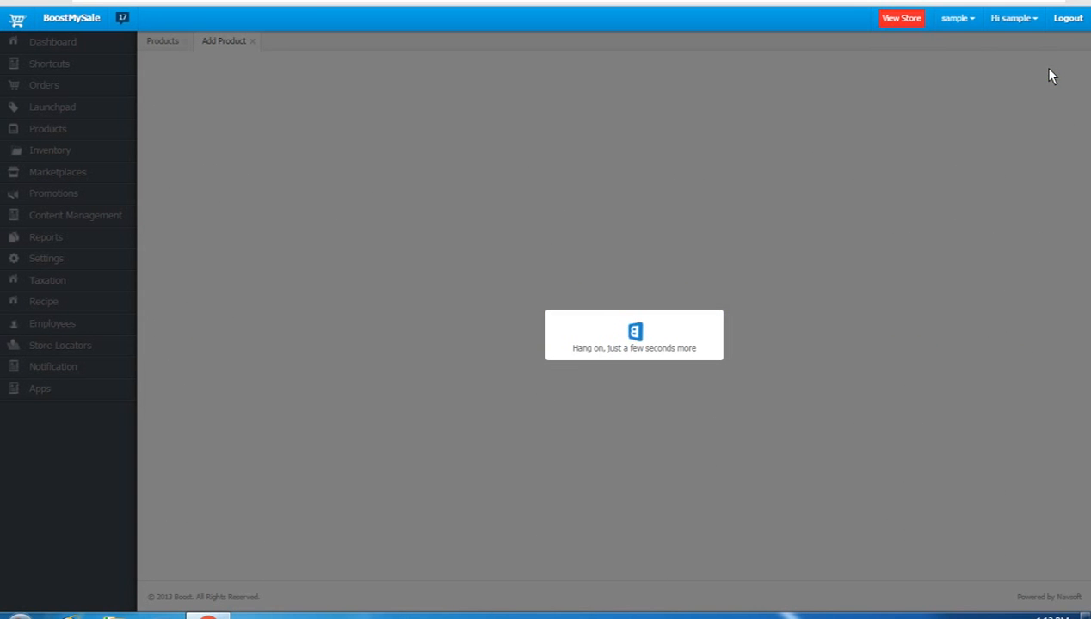